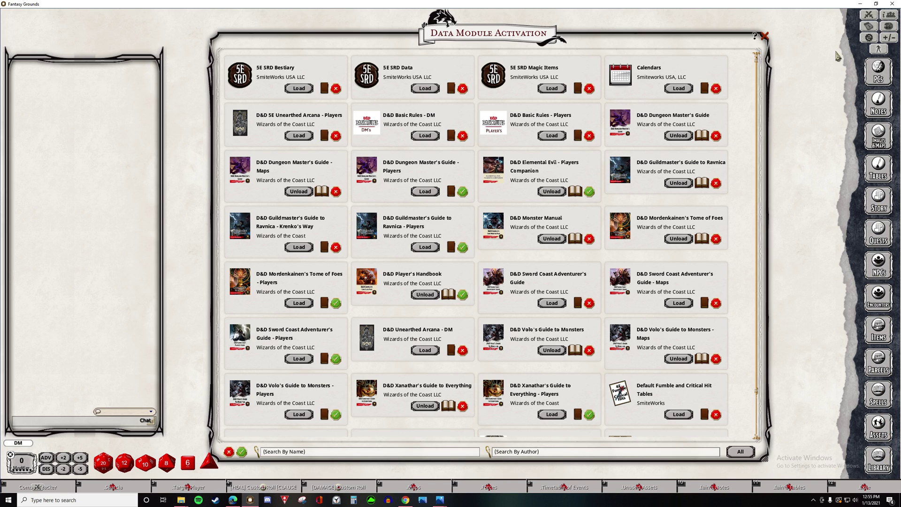
click(765, 36)
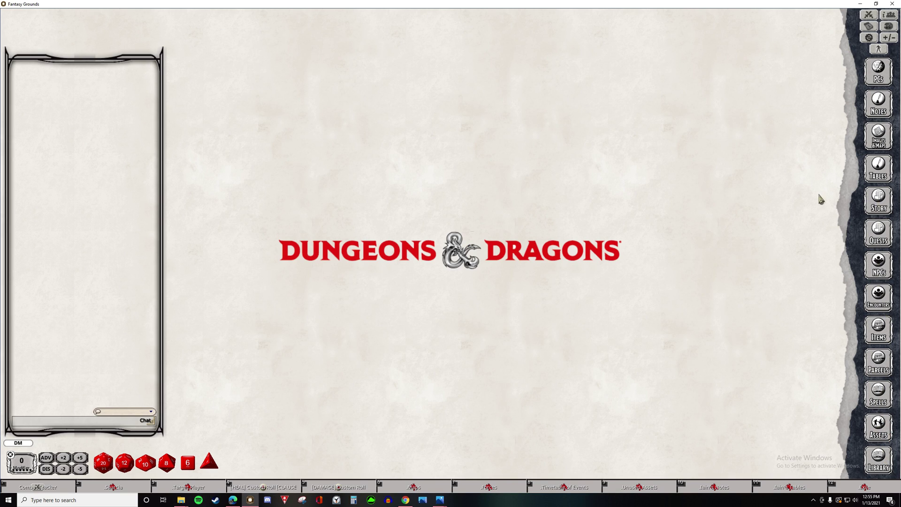
click(878, 264)
scroll(700, 153, down, 1)
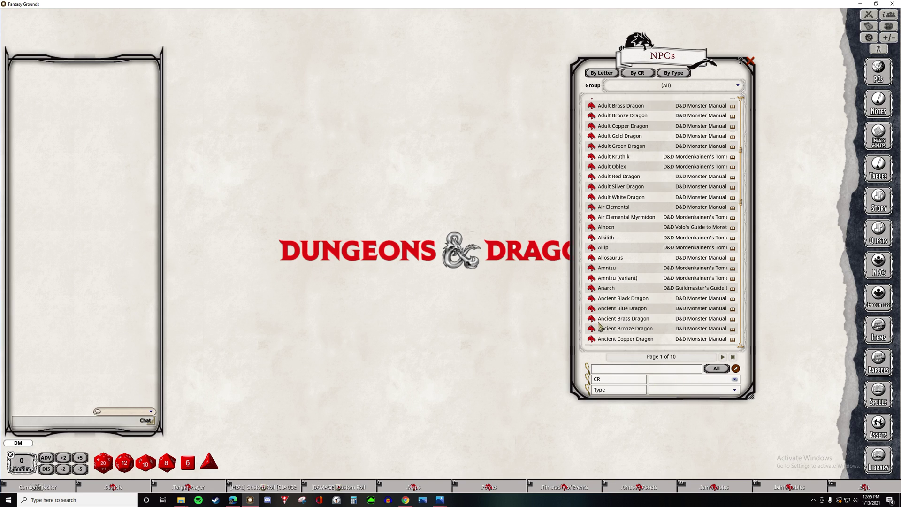
key(Return)
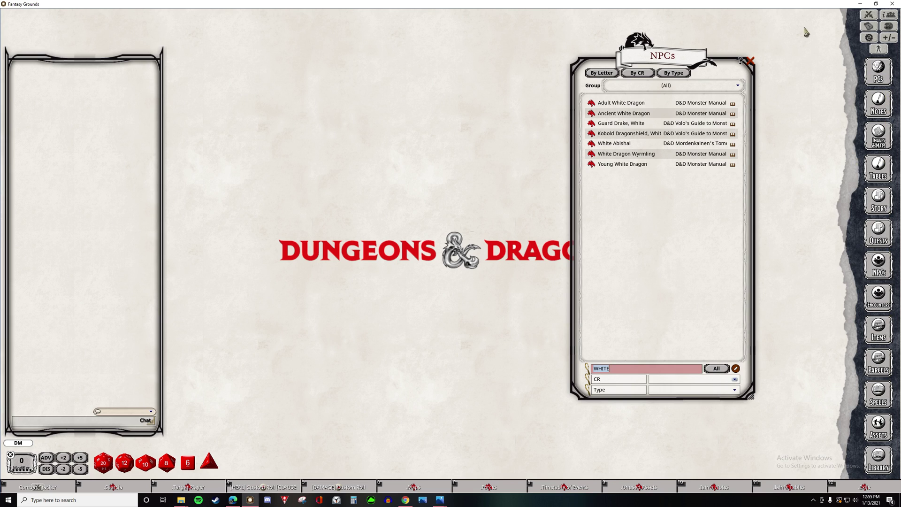
click(751, 62)
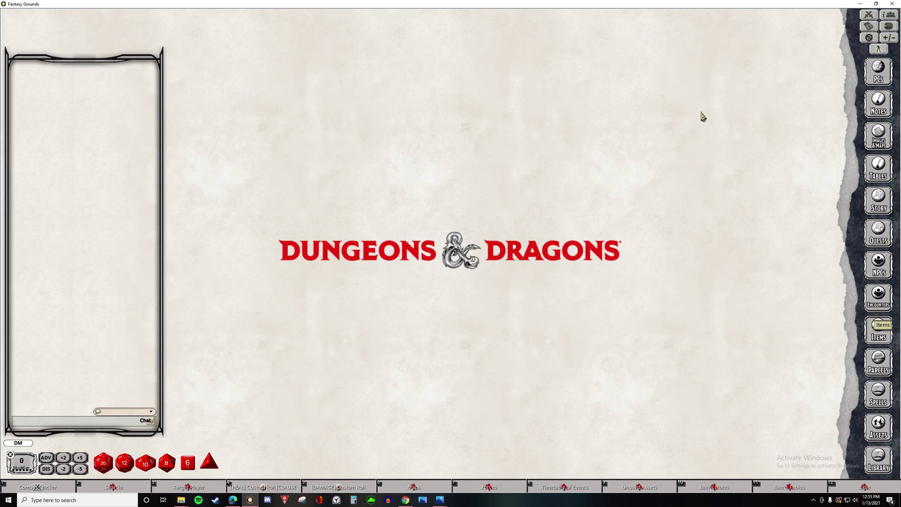
- Scroll through the Items list and close it
drag(530, 122, 506, 304)
scroll(310, 159, down, 2)
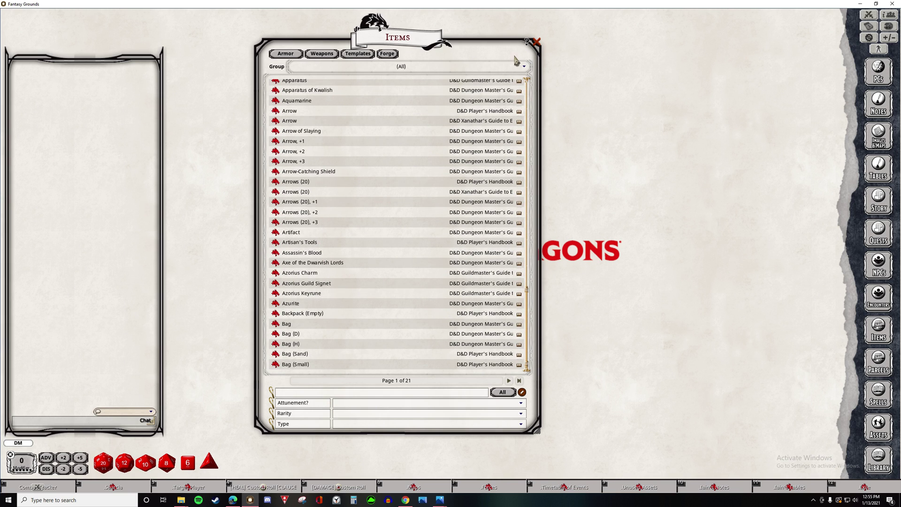
click(537, 43)
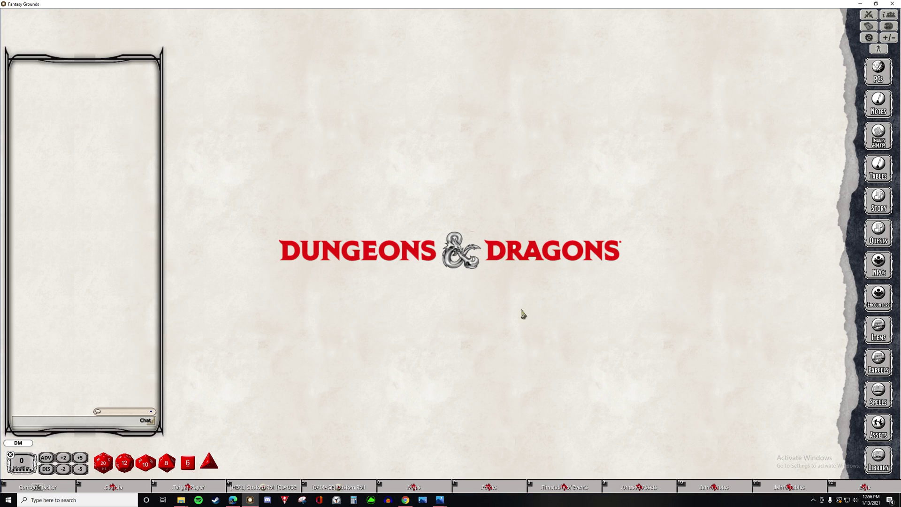
- Open the .Exile campaign index from its hotkey slot and scroll through its entries
click(868, 489)
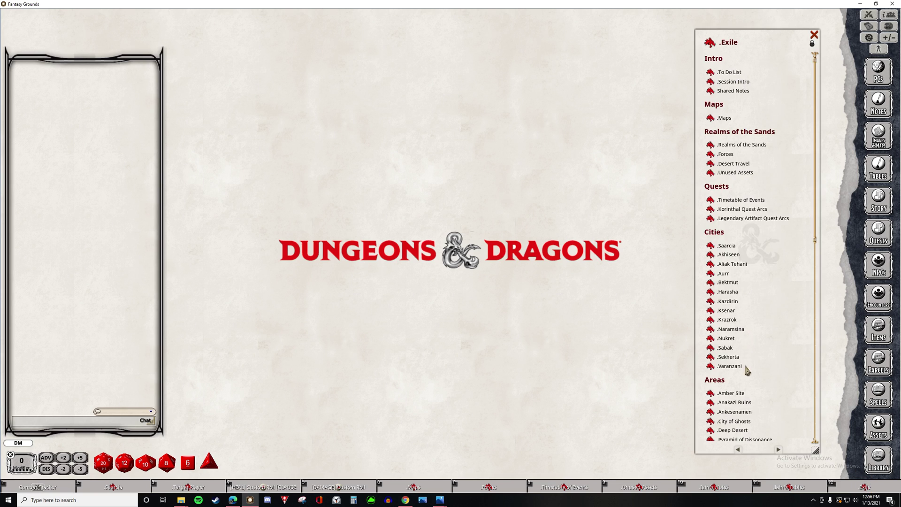
scroll(739, 355, down, 2)
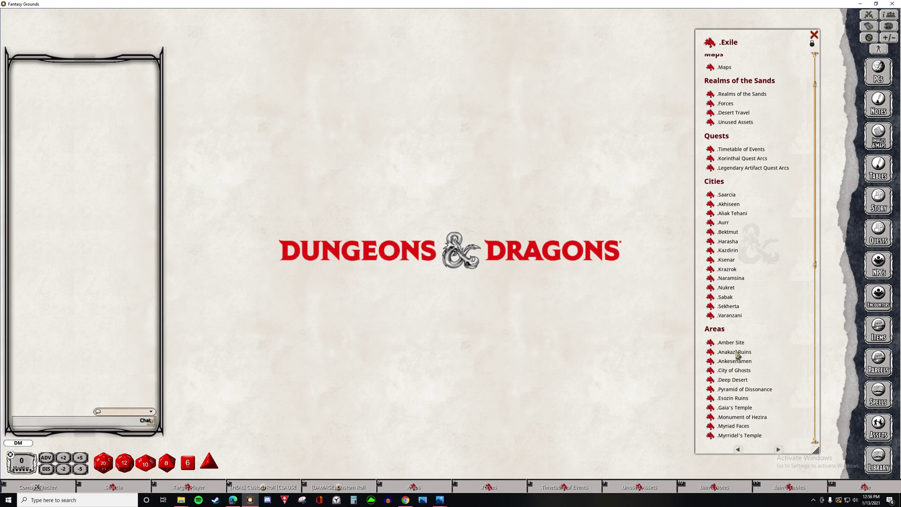
scroll(736, 354, down, 5)
scroll(735, 353, up, 7)
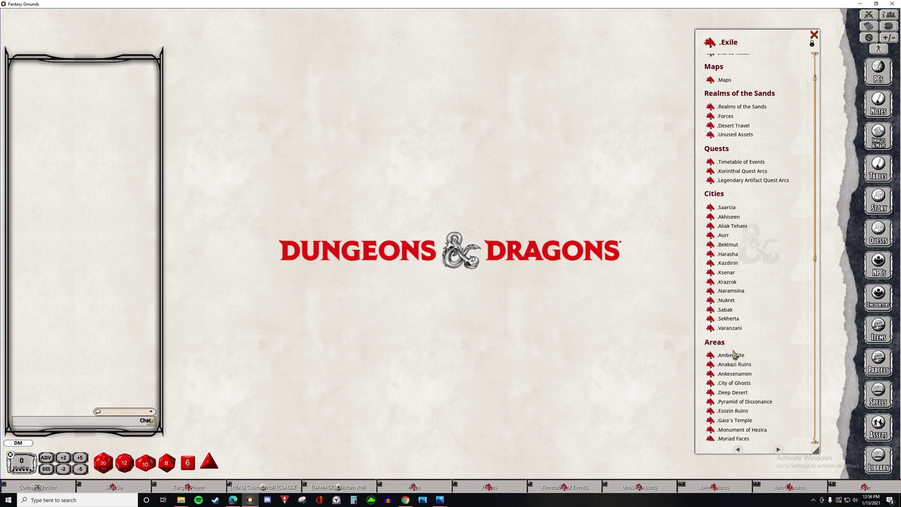
- Put the Realms of the Sands map on the tabletop, zoomed and centred on Saarcia
click(741, 145)
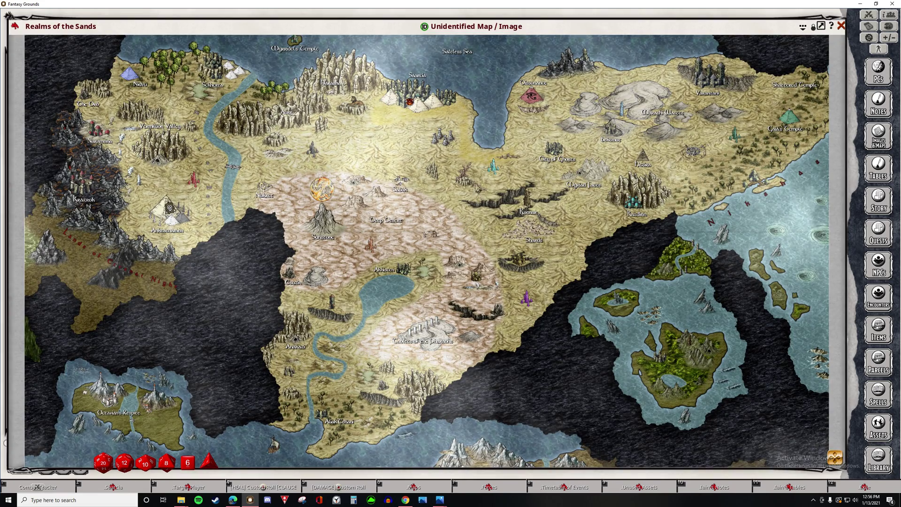
click(821, 27)
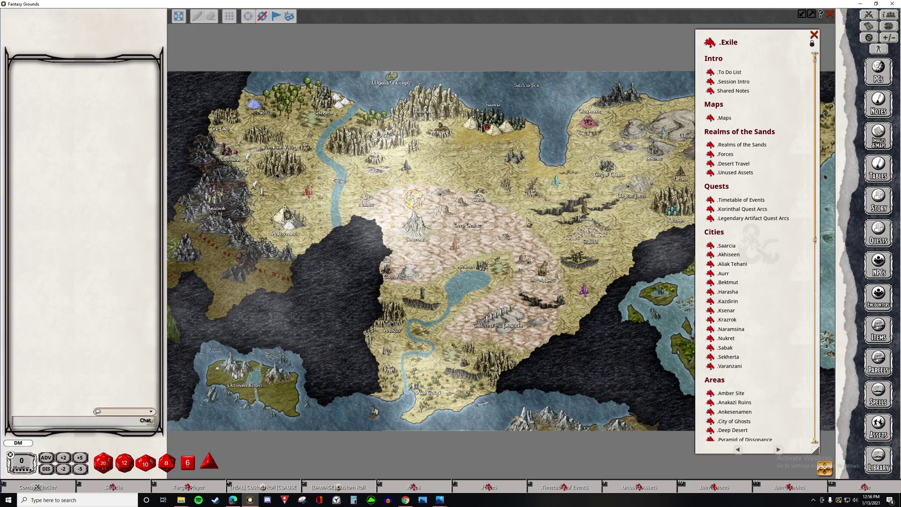
scroll(516, 399, up, 5)
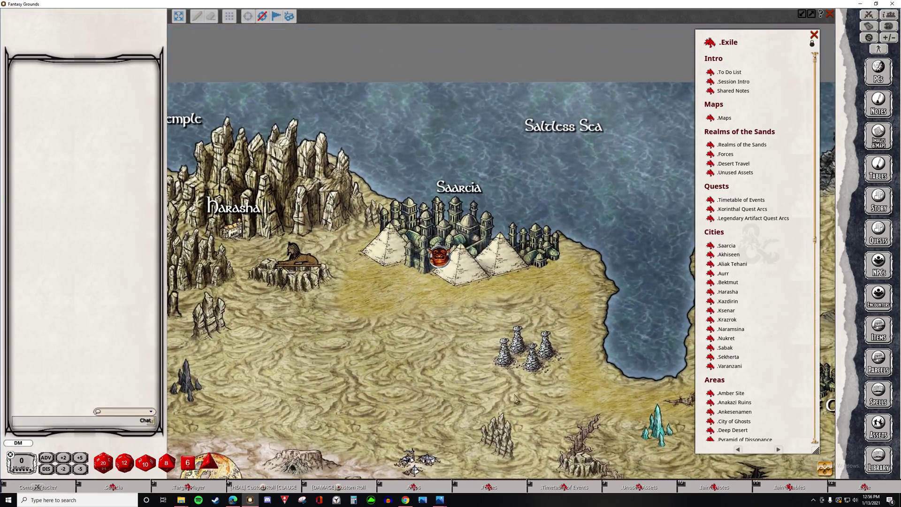
drag(515, 399, 505, 318)
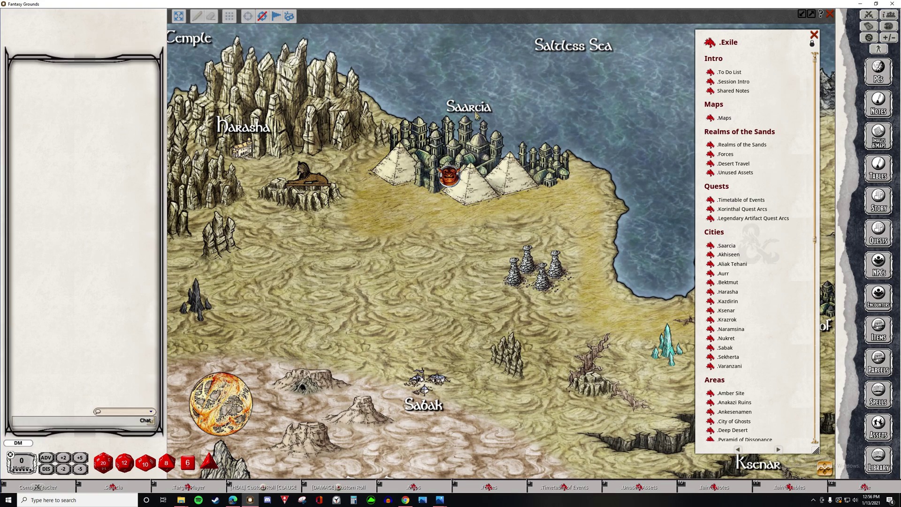
- Pin the .Saarcia entry onto Saarcia on the map and close the .Exile index
drag(764, 53, 781, 63)
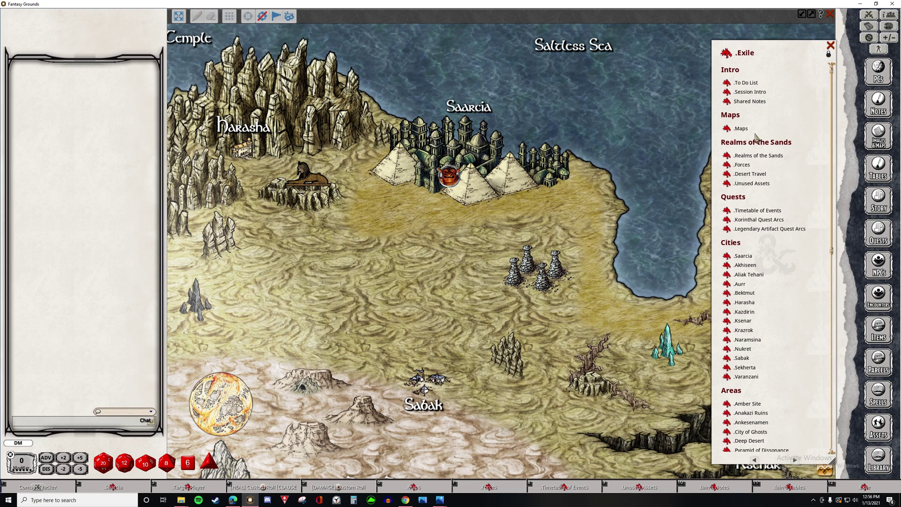
drag(730, 256, 479, 159)
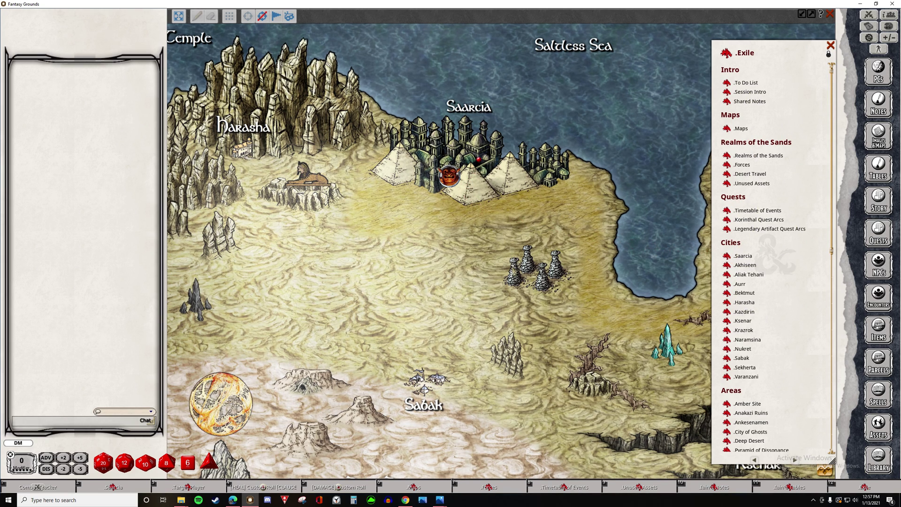
key(F12)
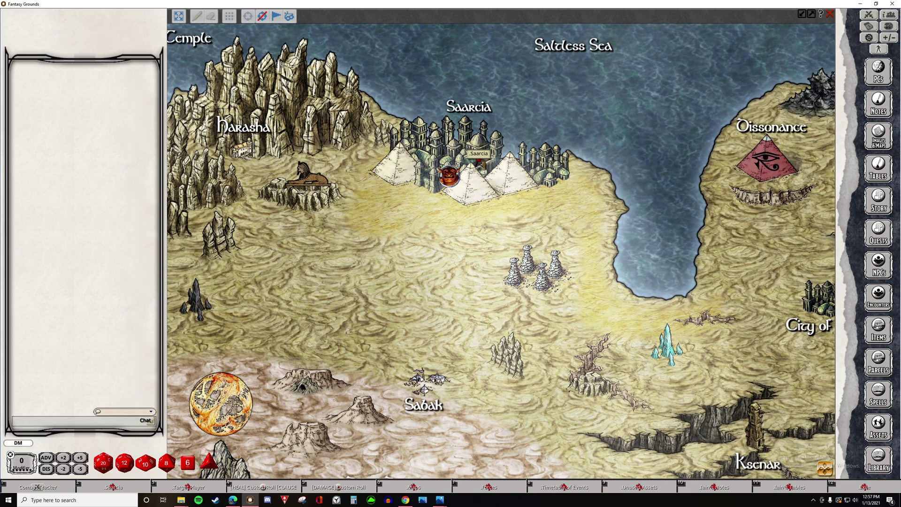
- Open the Saarcia story from its map pin and view its city artwork
double_click(480, 161)
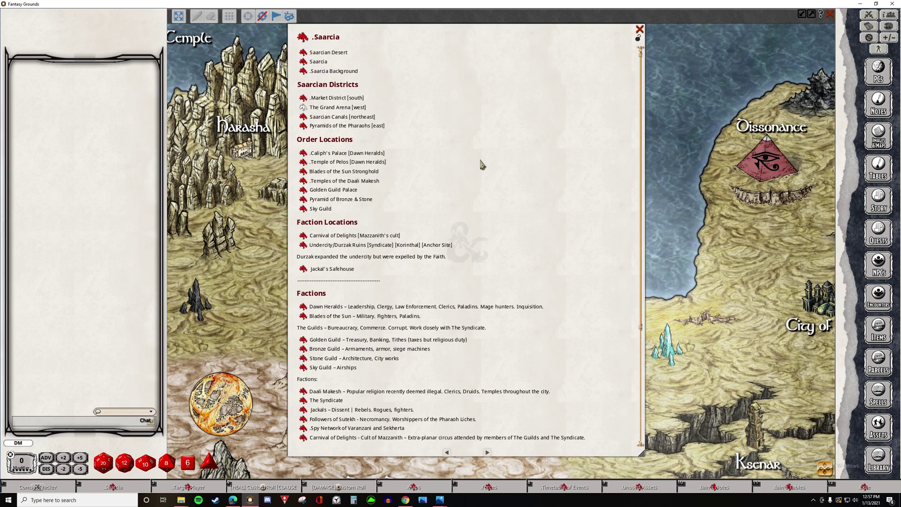
click(304, 61)
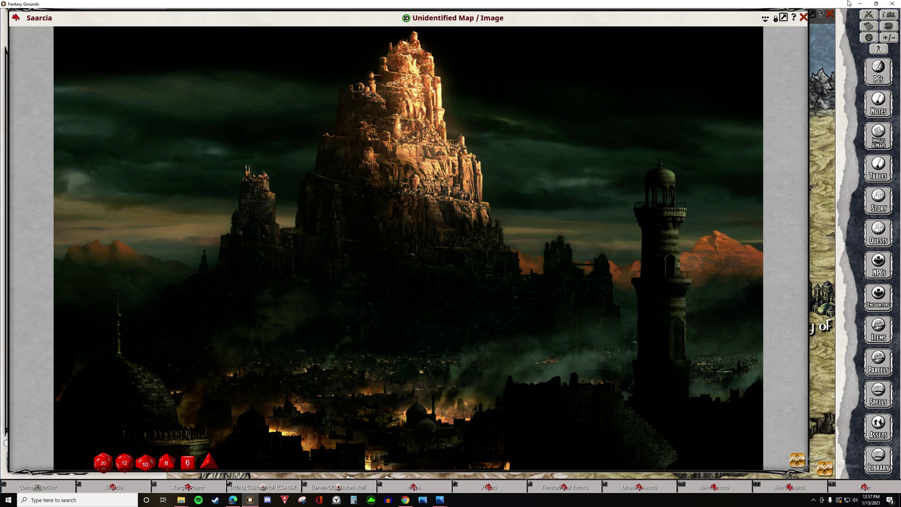
click(804, 18)
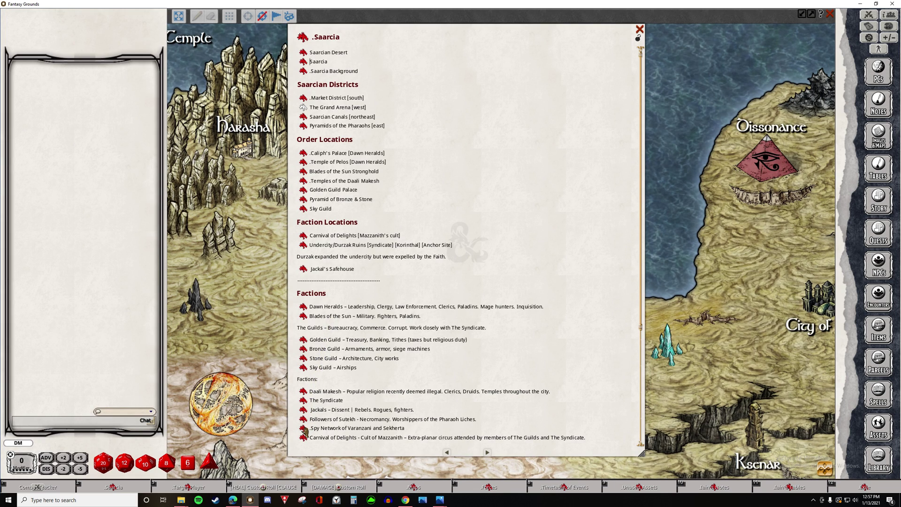
- View the Spy Network entry and Najiyya portrait, then open the Spies of Varanzani & Sekherta quest
click(304, 428)
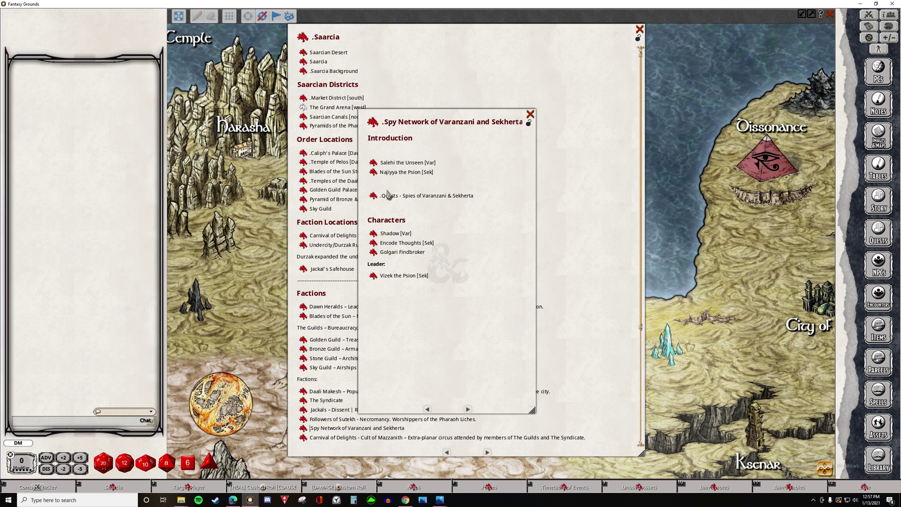
click(374, 172)
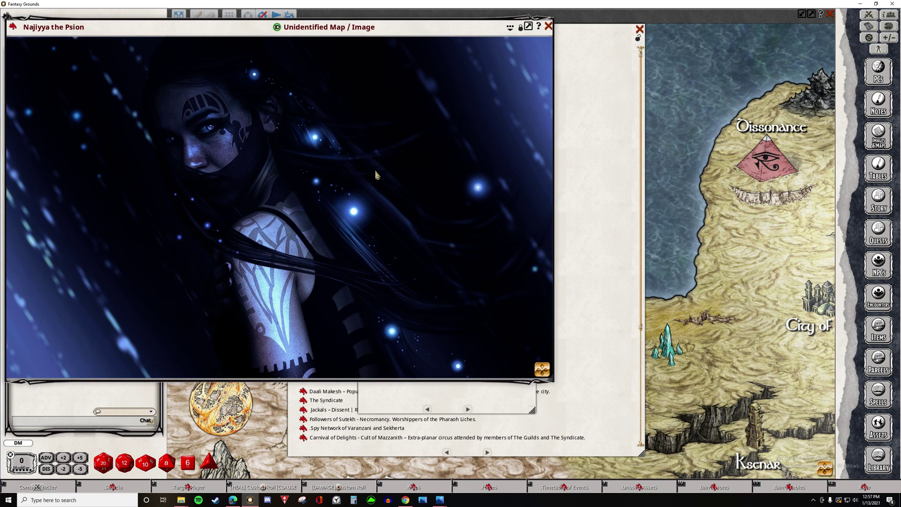
click(548, 26)
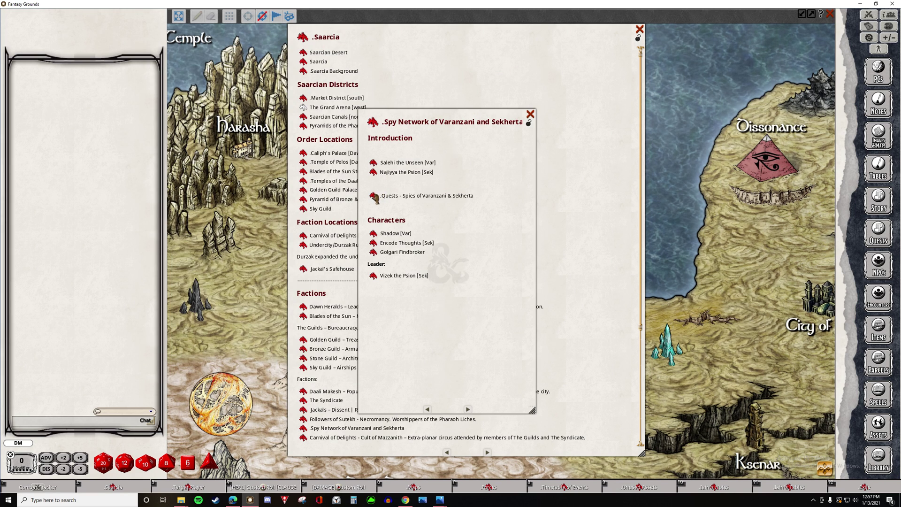
click(374, 197)
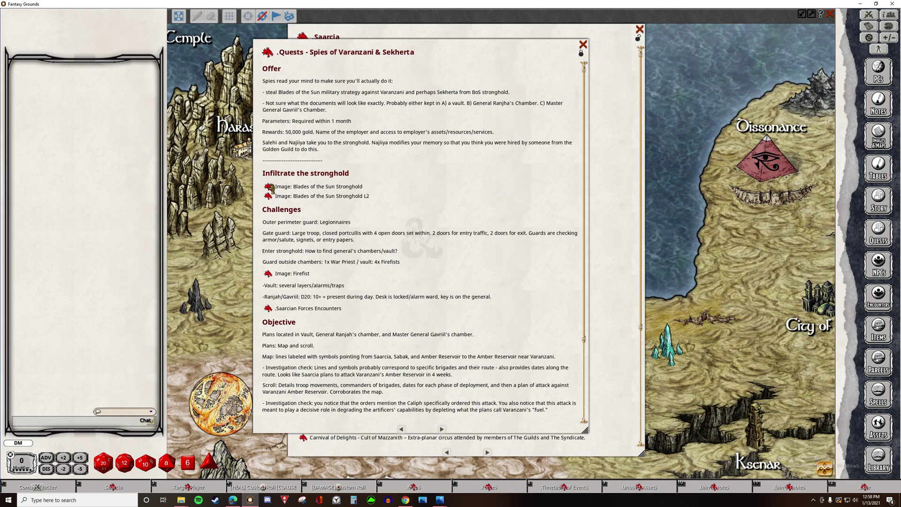
- View the Blades of the Sun Stronghold map and its L2 map, then close both
click(268, 186)
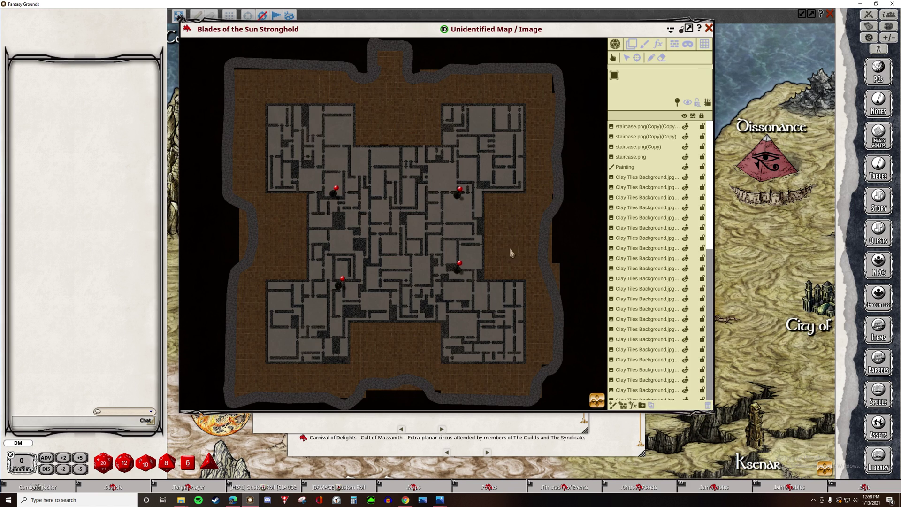
double_click(335, 190)
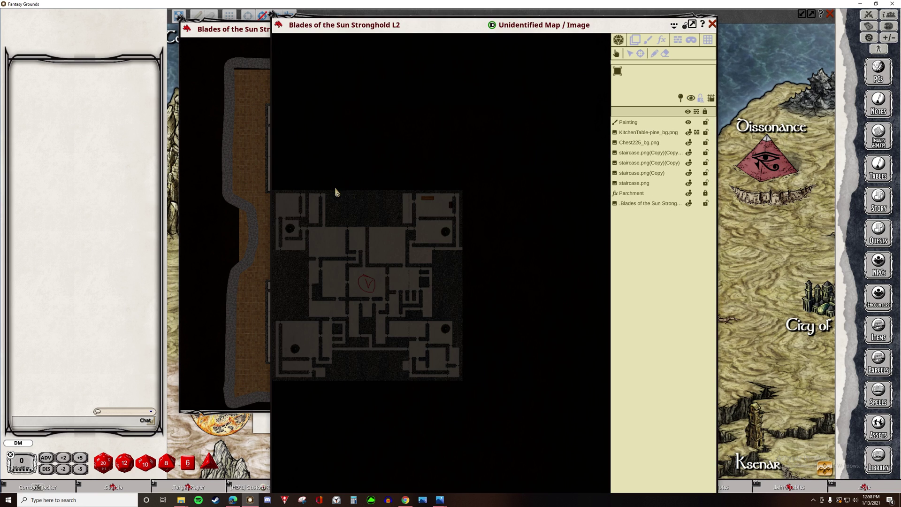
double_click(713, 24)
- Review the BOS 38K Ranjha, guards high encounter from Saarcian Forces Encounters, then close it
click(268, 309)
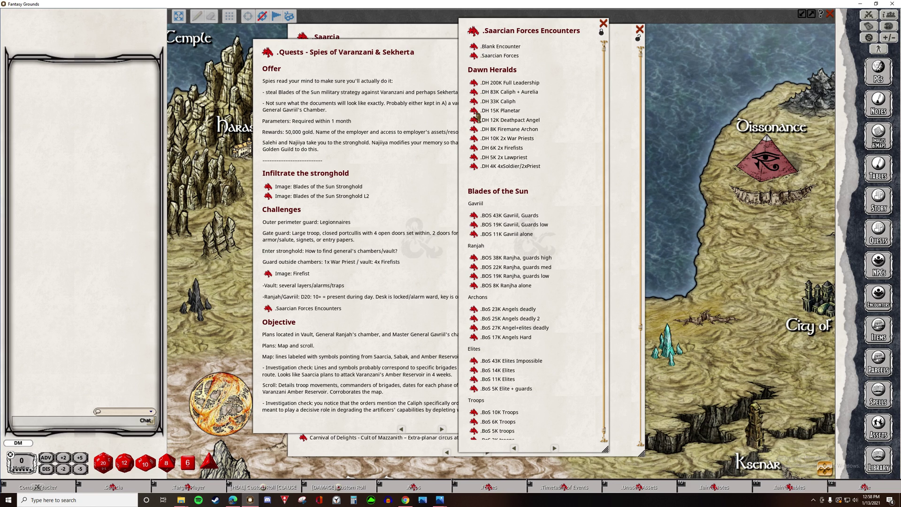
click(474, 257)
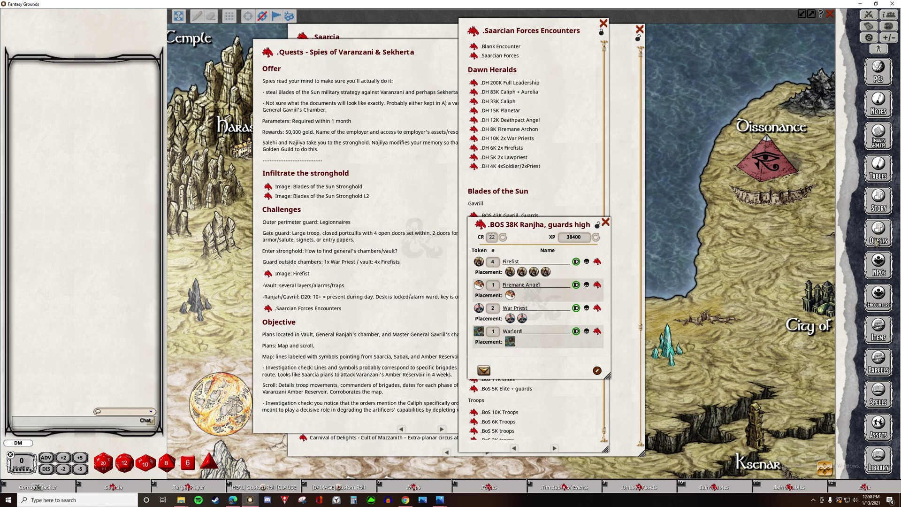
click(878, 264)
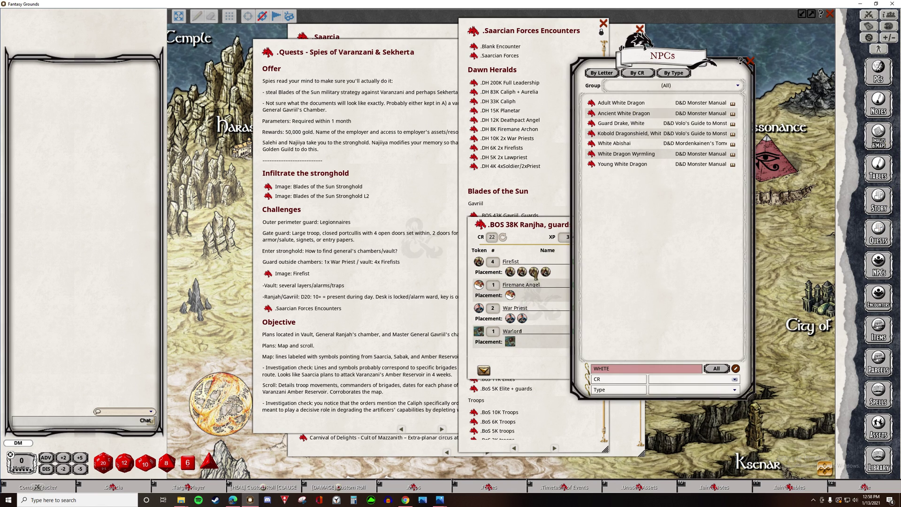
click(545, 286)
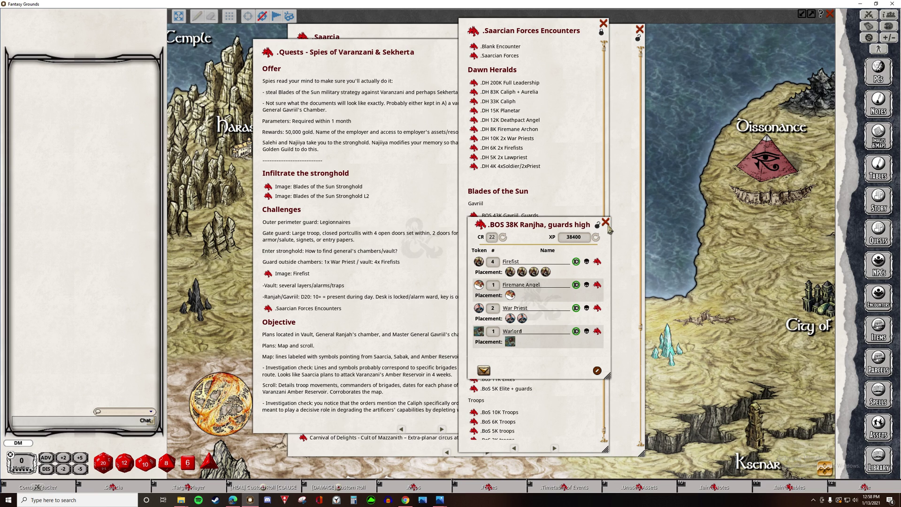
click(605, 223)
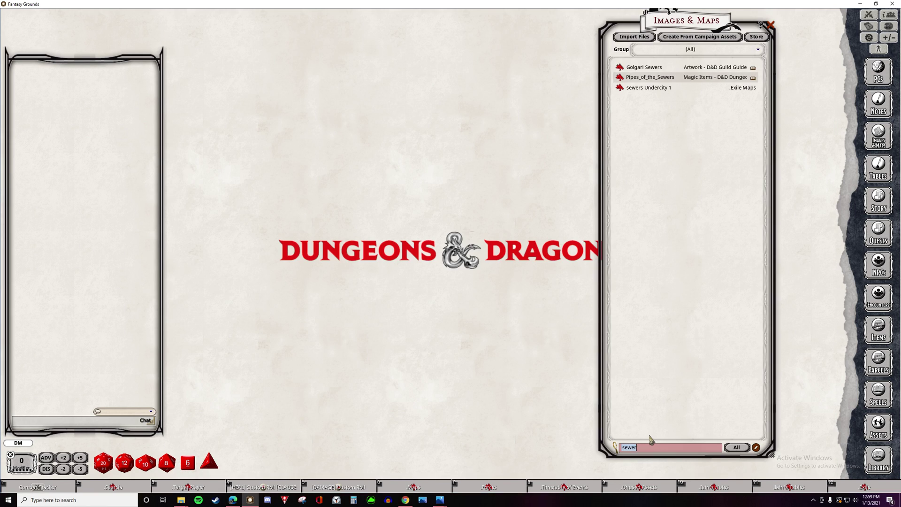
- Open the sewers Undercity 1 map, zoom in, and bring up the asset library
click(634, 90)
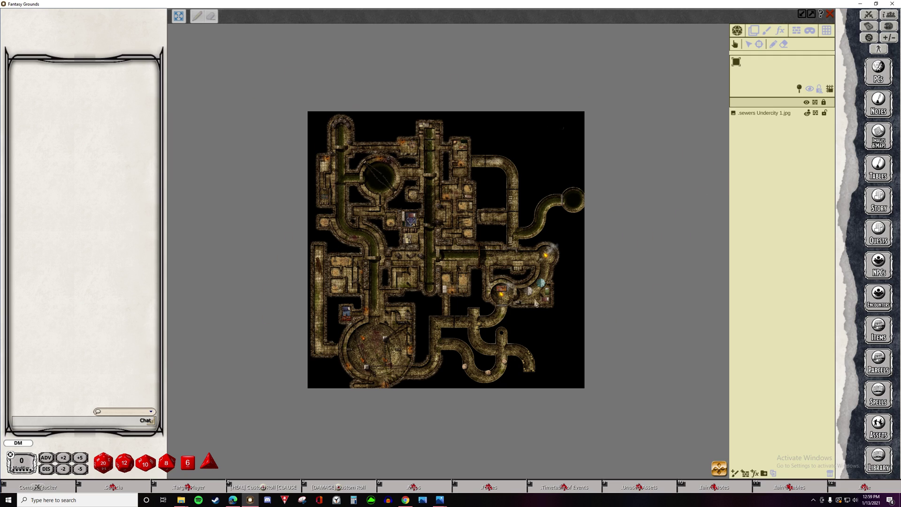
scroll(425, 207, down, 4)
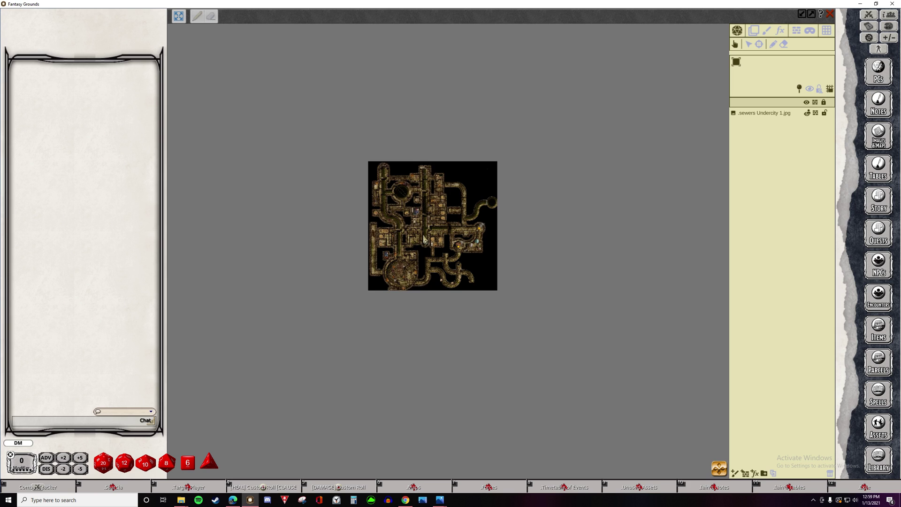
scroll(425, 240, up, 5)
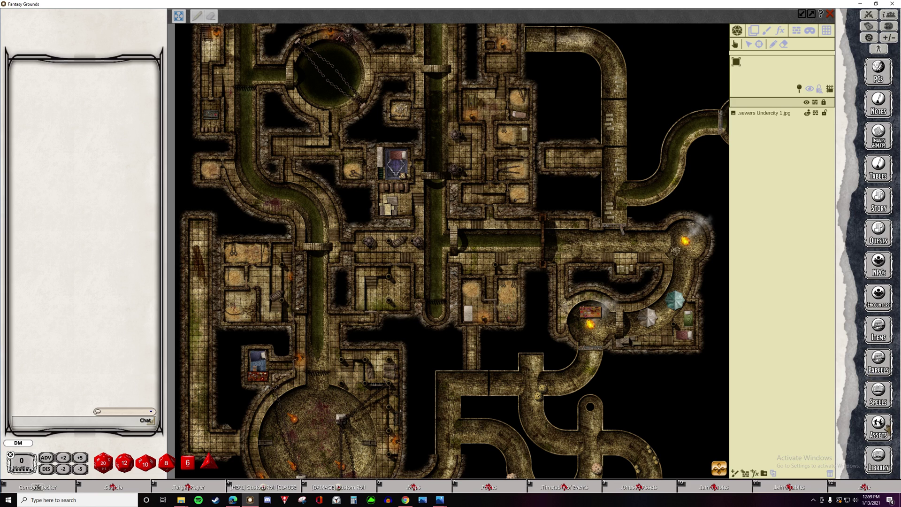
click(887, 428)
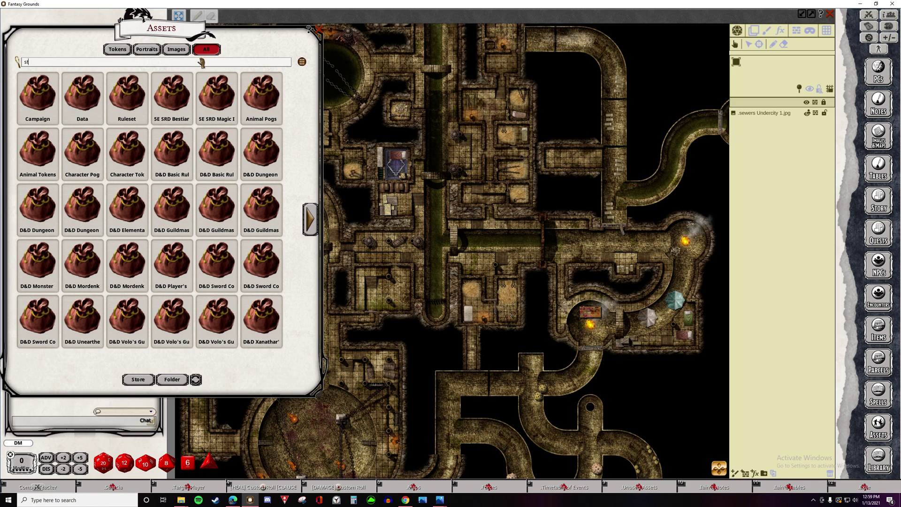
- Place a shrunken stairs 3.png in the small room above the round chained chamber
key(Return)
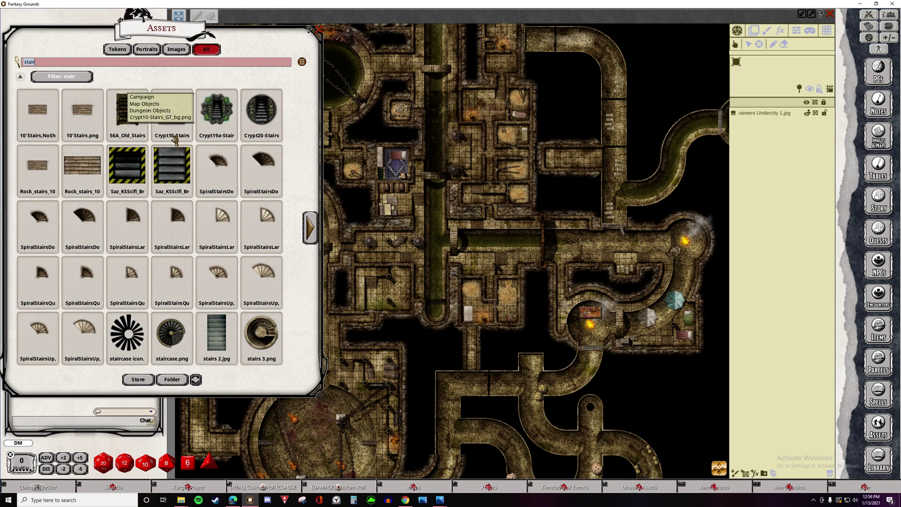
scroll(350, 296, up, 6)
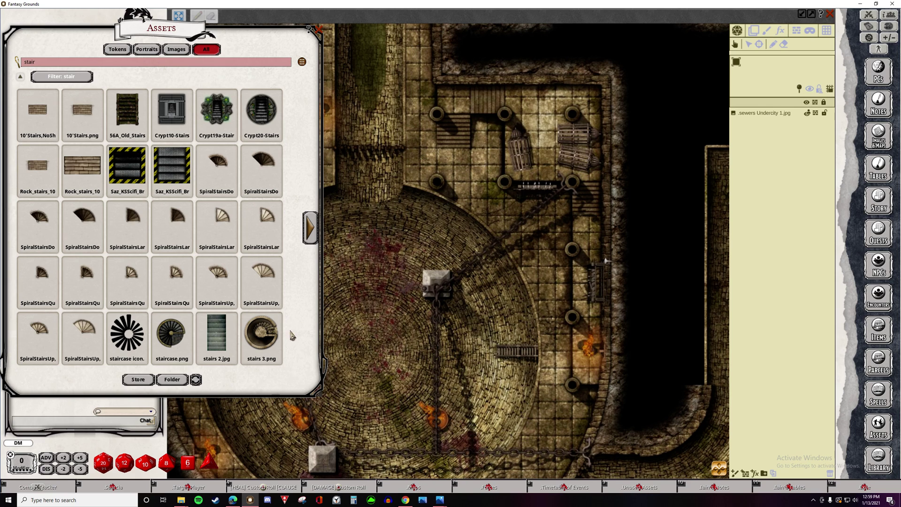
drag(261, 331, 540, 224)
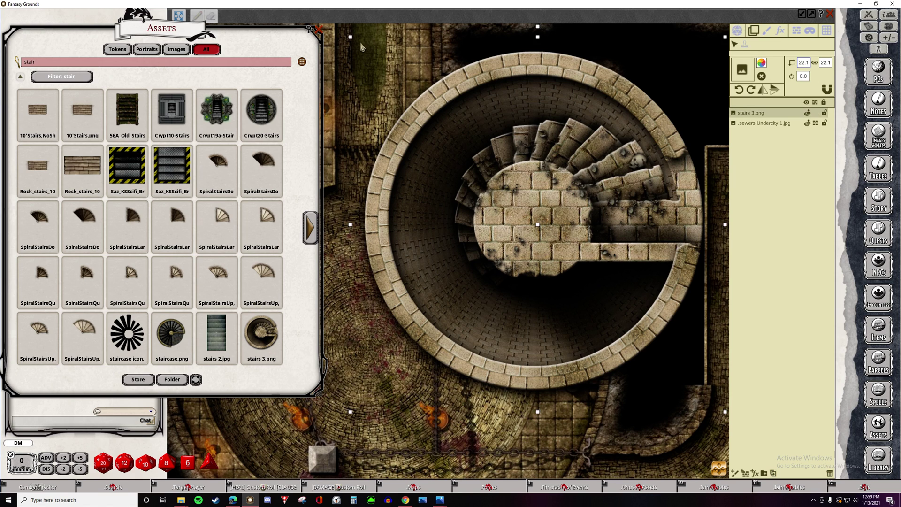
drag(350, 37, 486, 165)
drag(503, 205, 528, 138)
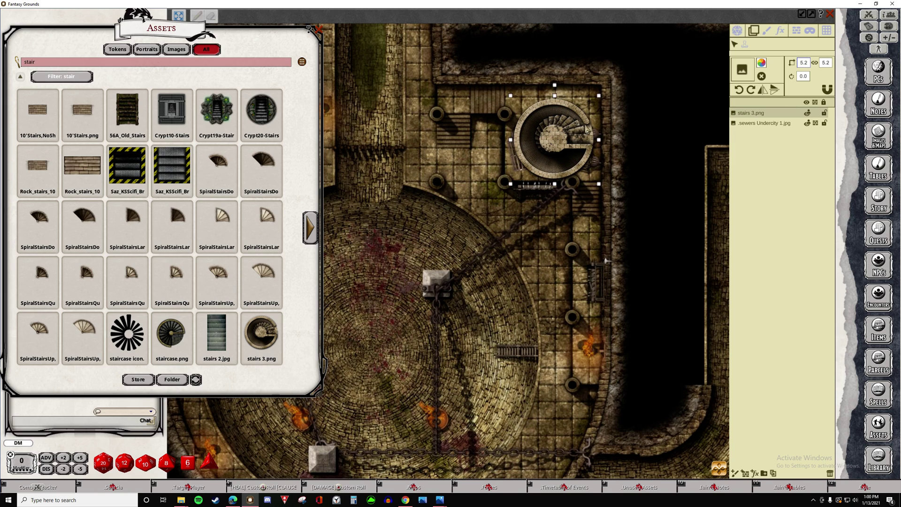
click(319, 30)
click(797, 31)
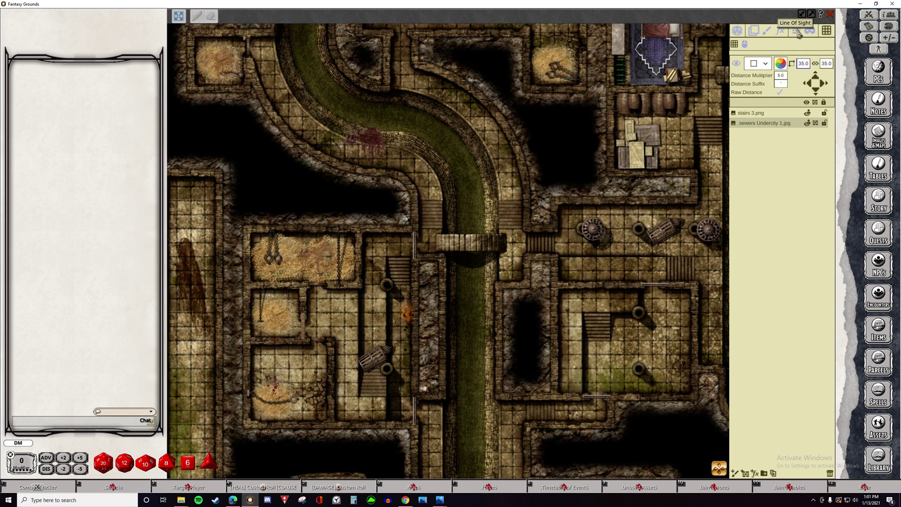
- Display the line-of-sight walls traced over the sewers Undercity 1 map
click(798, 34)
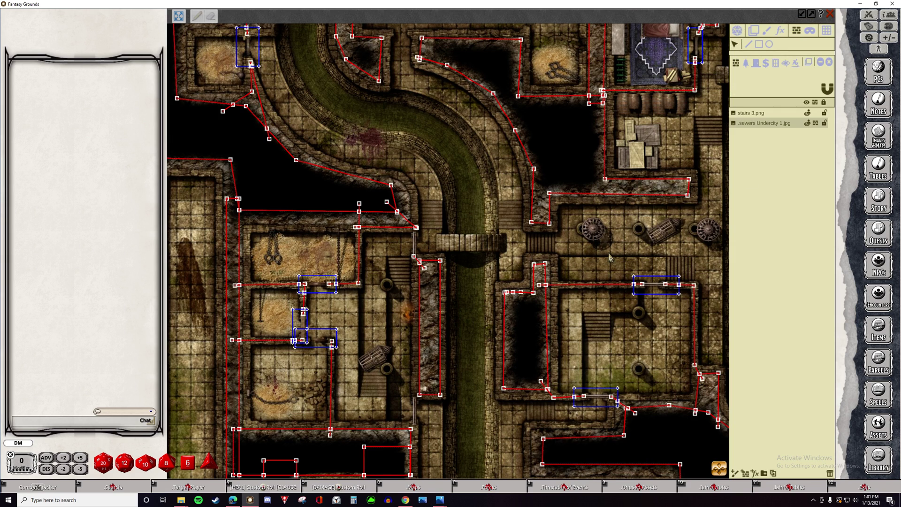
scroll(609, 257, down, 4)
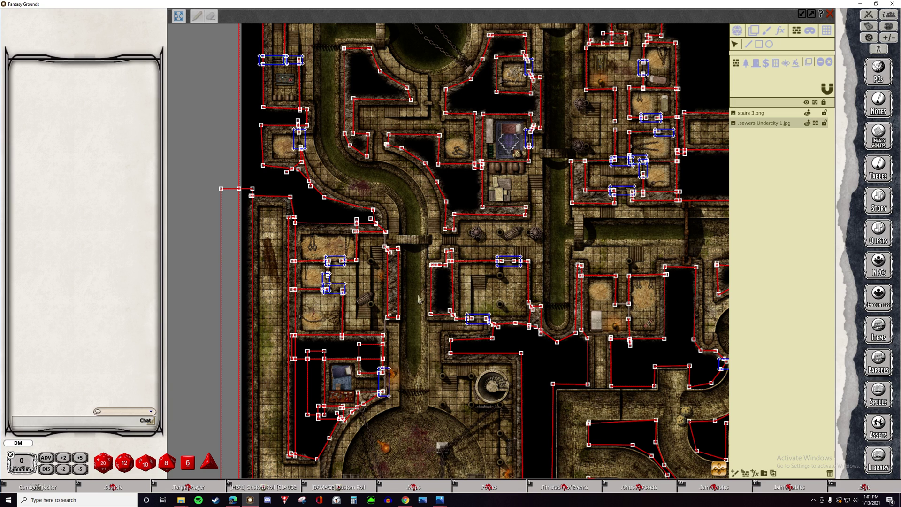
scroll(405, 261, up, 3)
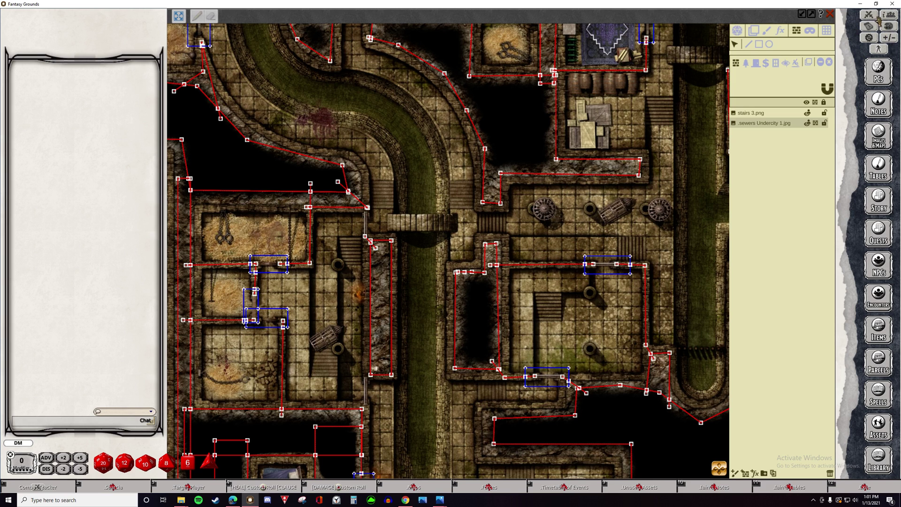
- Enable line of sight and drag the party from the Combat Tracker onto the bridge
click(873, 13)
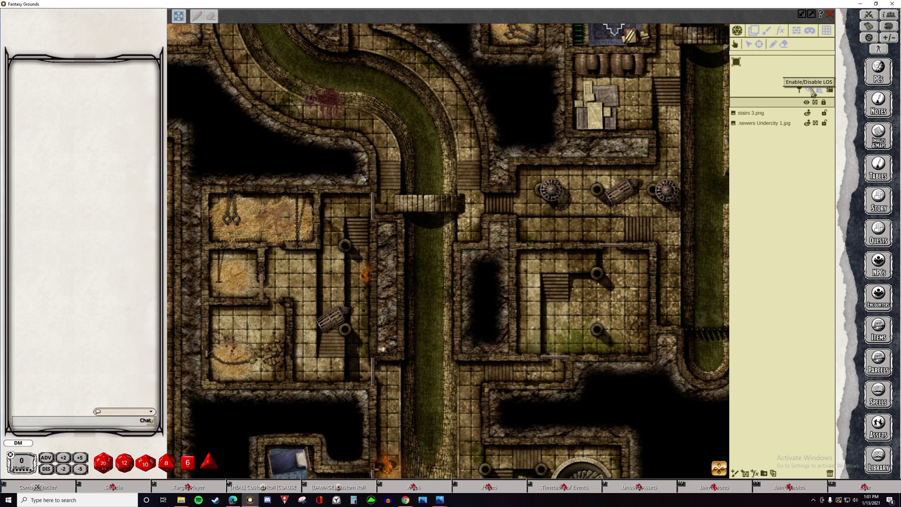
click(811, 89)
click(869, 14)
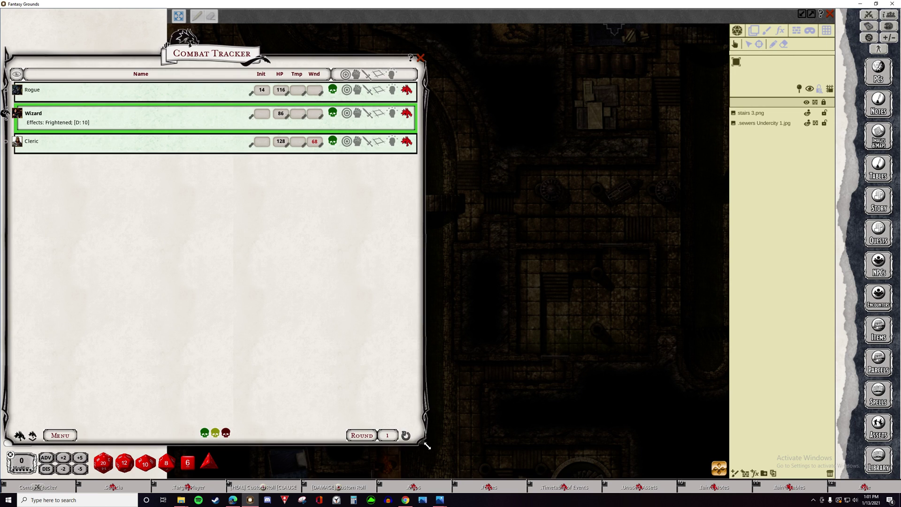
drag(427, 446, 260, 254)
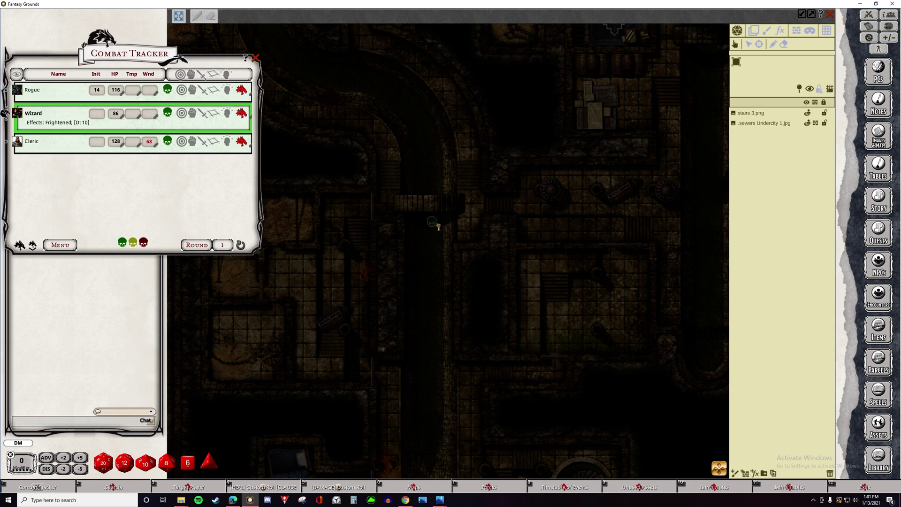
drag(437, 226, 436, 225)
click(256, 60)
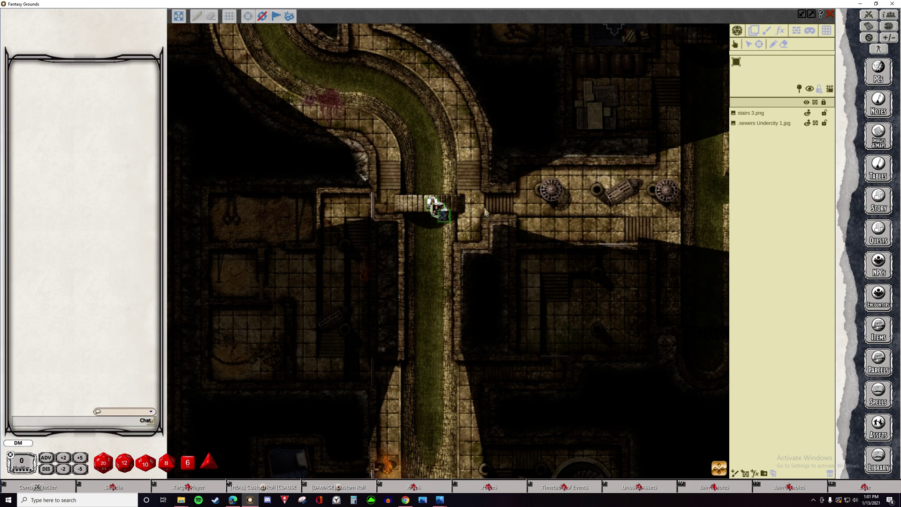
scroll(485, 212, down, 4)
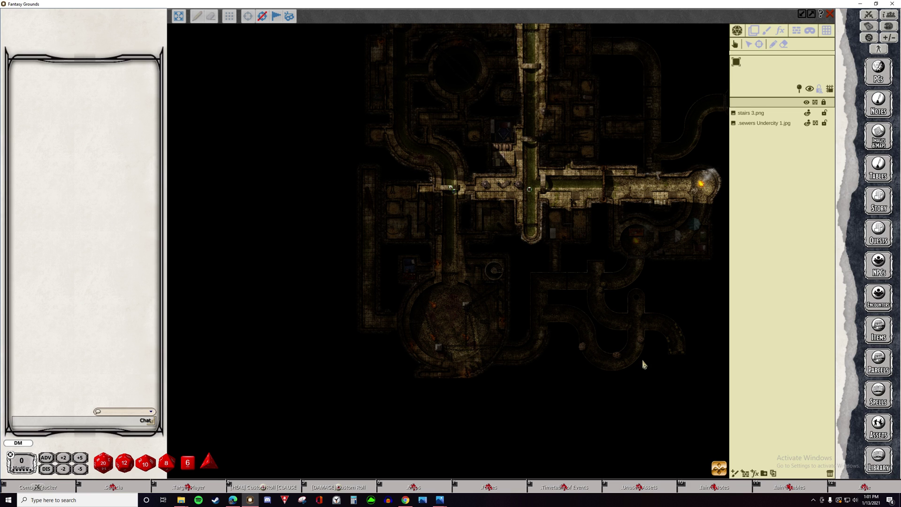
scroll(624, 251, up, 3)
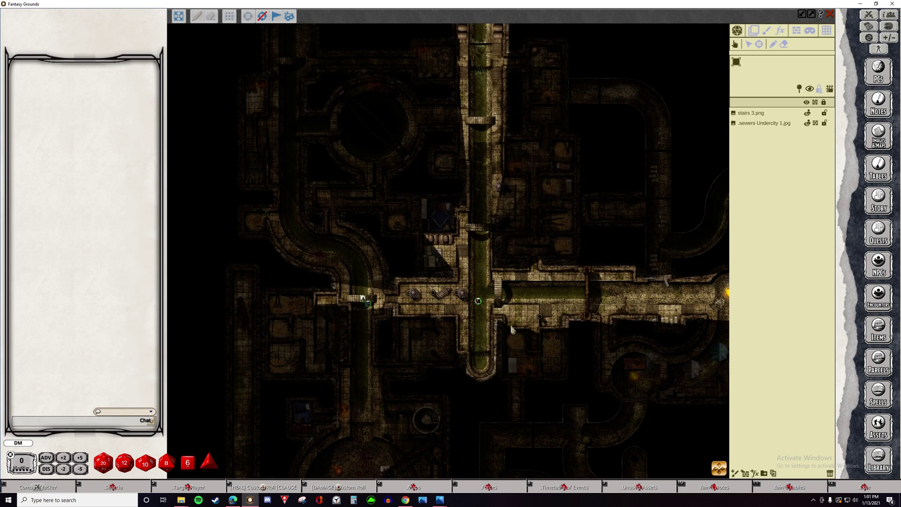
- Toggle the line-of-sight wall display on and off to check the walls
click(794, 33)
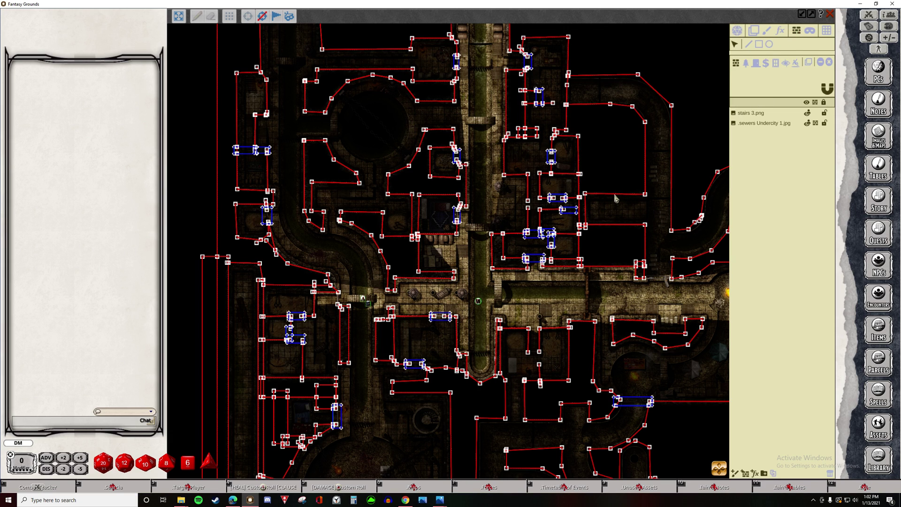
click(737, 31)
scroll(515, 256, up, 5)
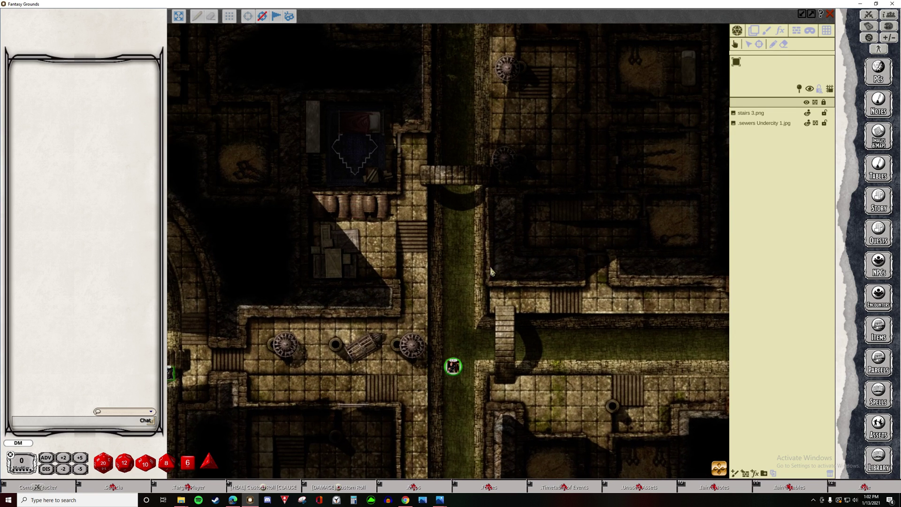
click(797, 30)
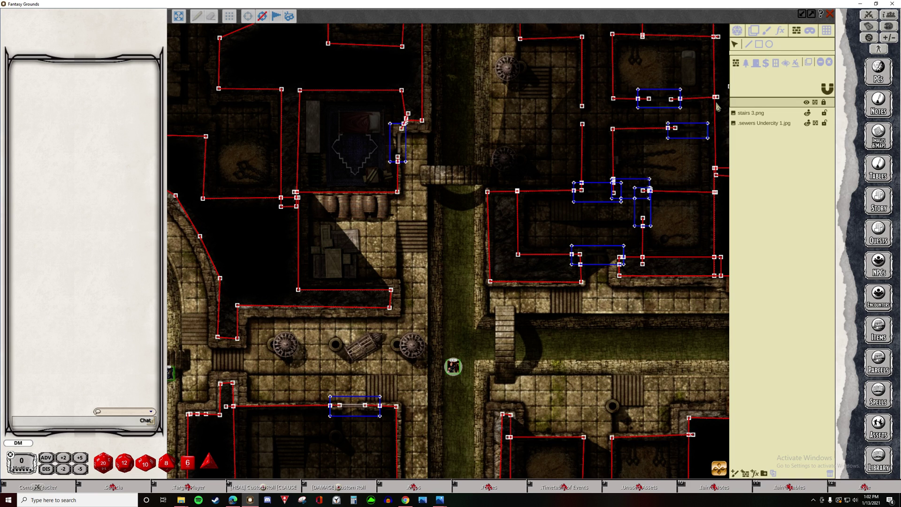
click(739, 30)
- Move the token up the sewer channel, open the door, and enter the bed-and-rug room
drag(466, 365, 428, 145)
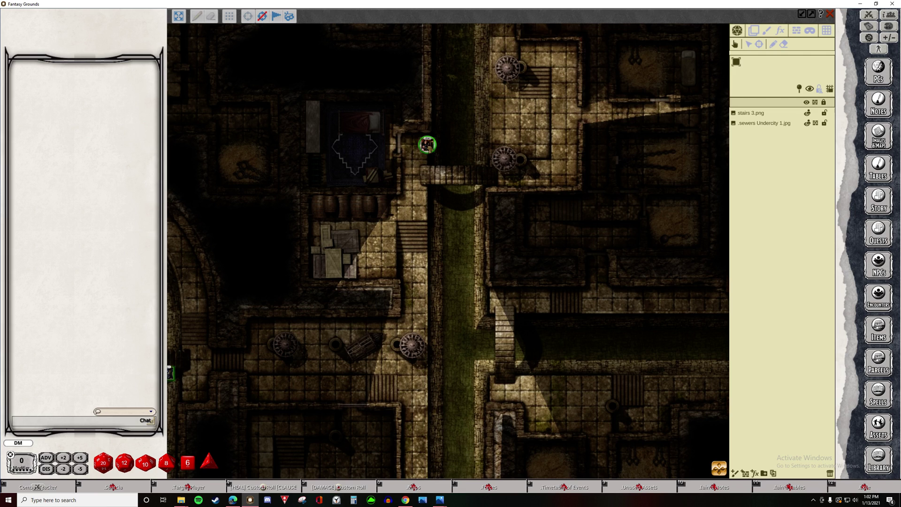
double_click(402, 147)
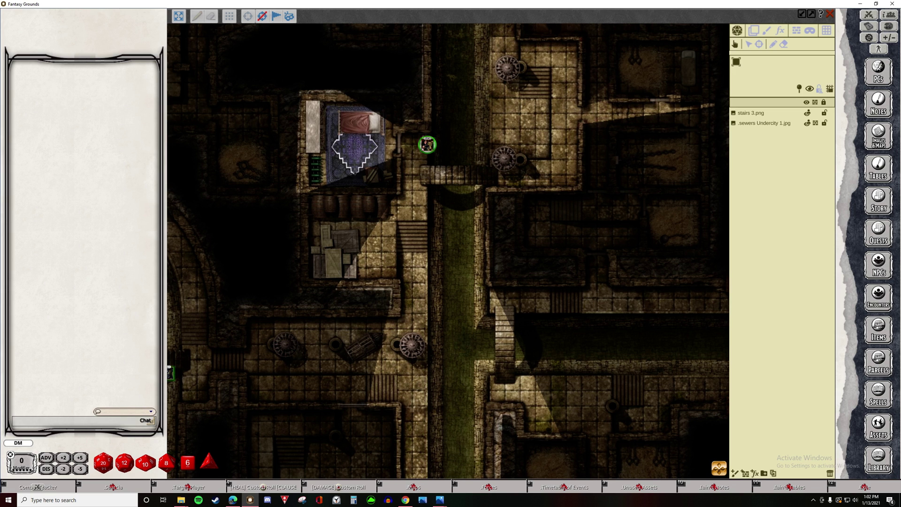
drag(427, 144, 418, 317)
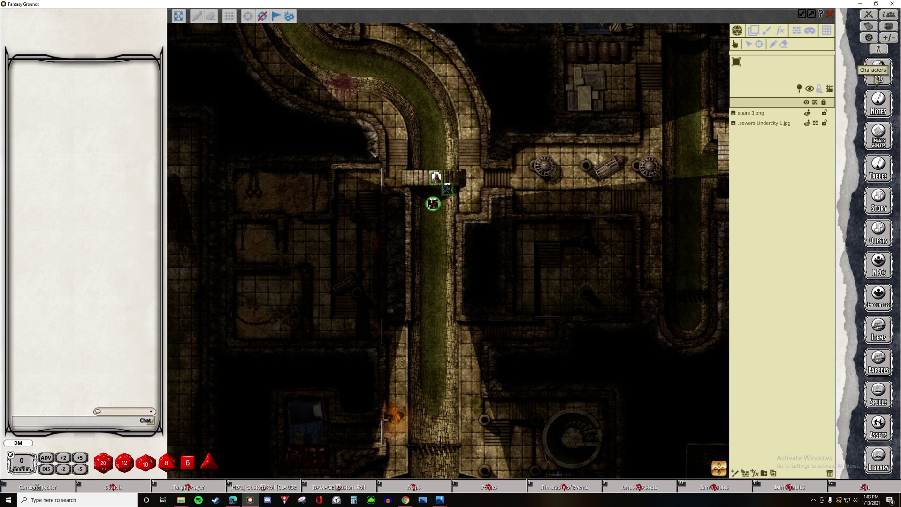
- Drag the Ancient White Dragon, Glabrezu and two Minotaur Skeletons from the NPC list into the Combat Tracker
click(869, 15)
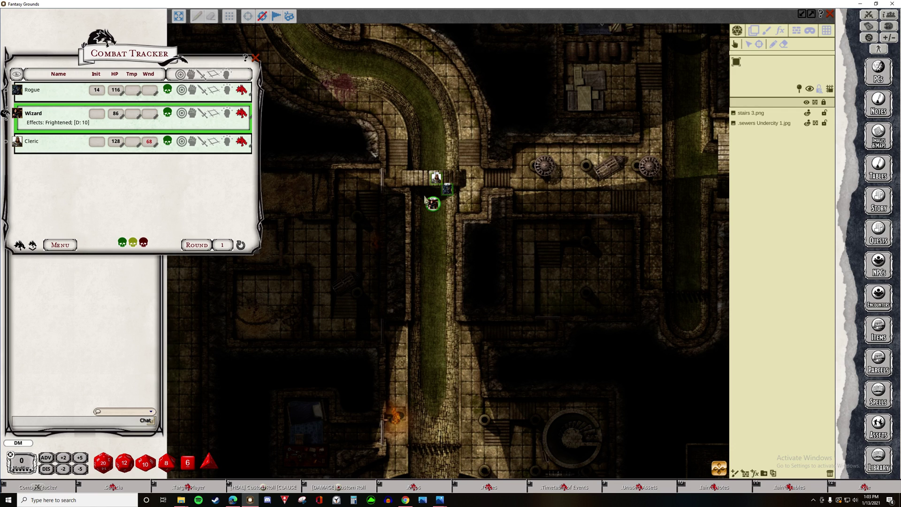
click(879, 266)
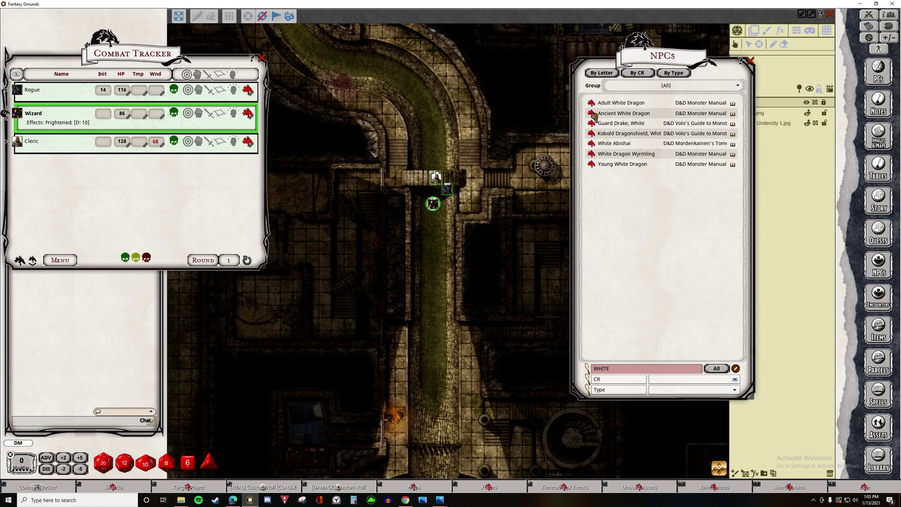
drag(593, 114, 130, 207)
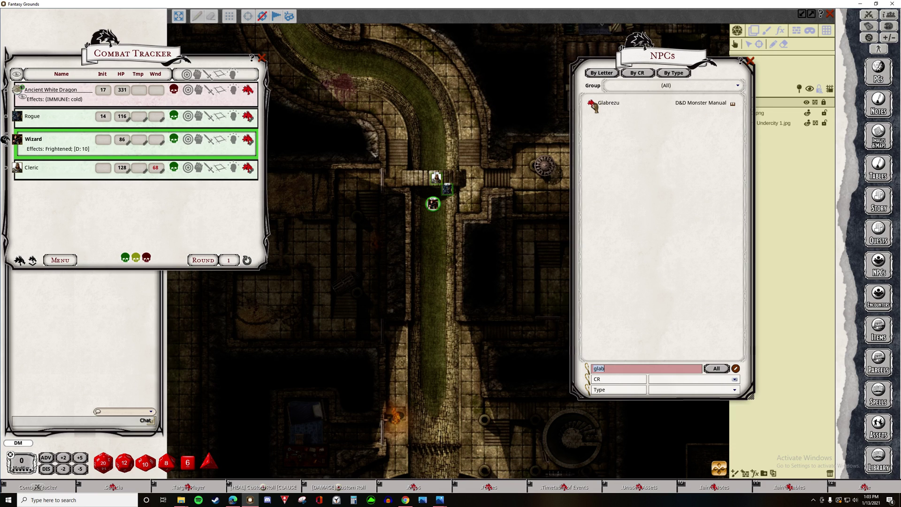
drag(592, 106, 165, 208)
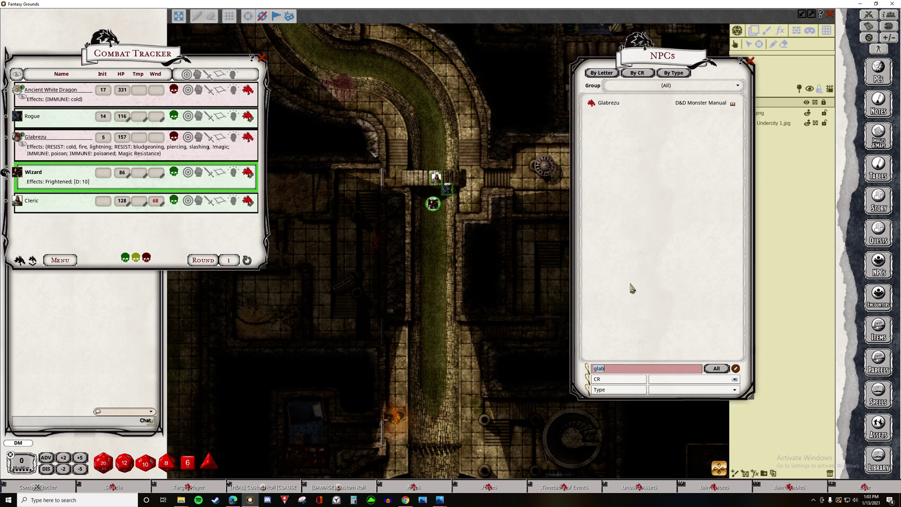
text(o)
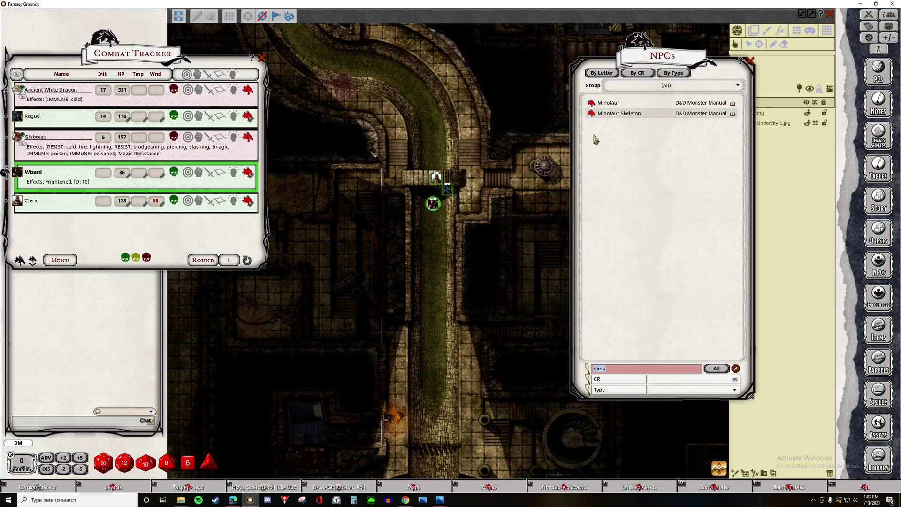
drag(594, 114, 193, 198)
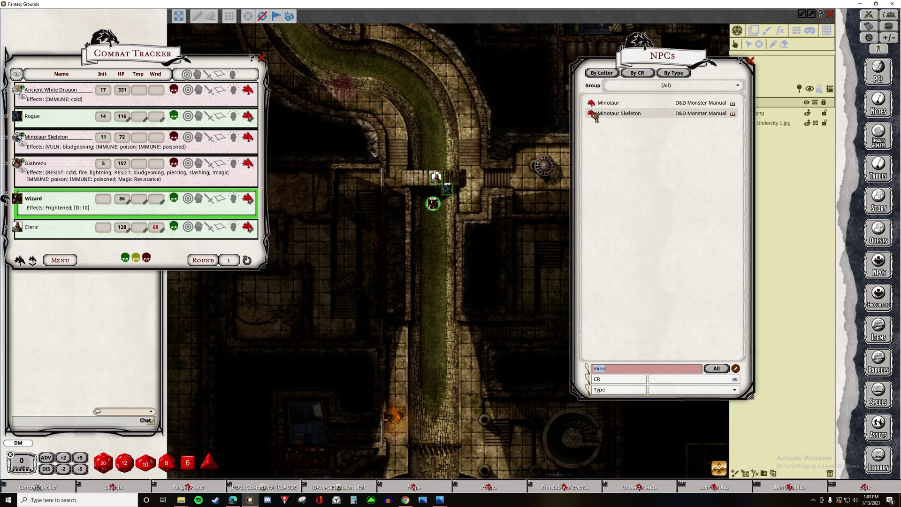
drag(595, 115, 174, 172)
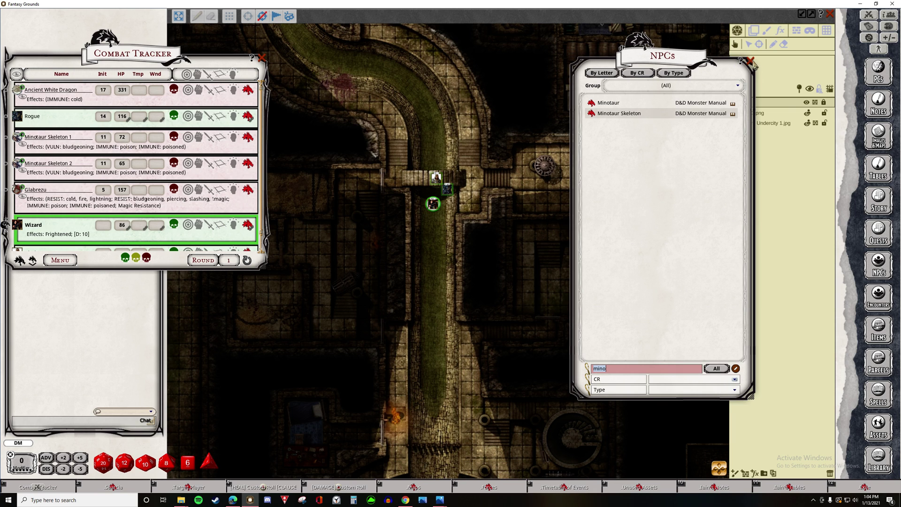
- Close the NPC list and bring the round chained chamber into view
click(751, 61)
drag(539, 402, 449, 303)
scroll(449, 303, up, 3)
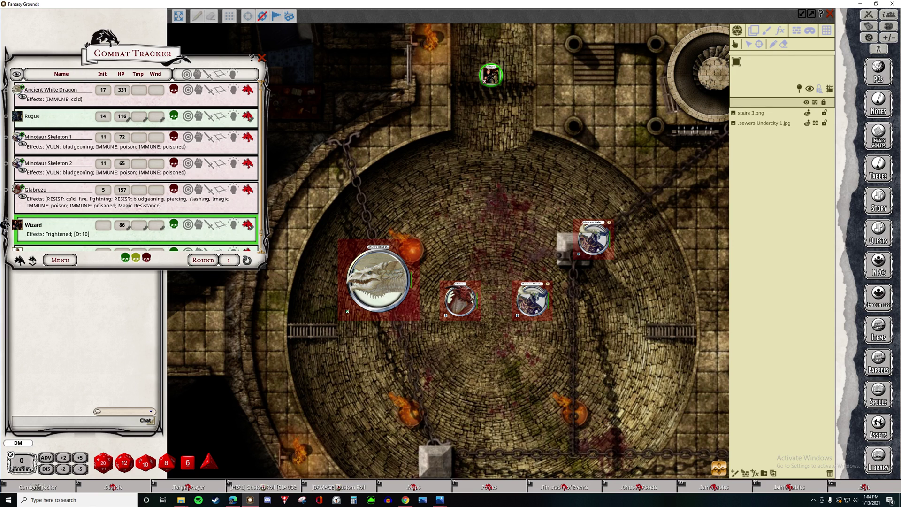
- Open the Wizard's character sheet and roll its initiative to 10
double_click(493, 76)
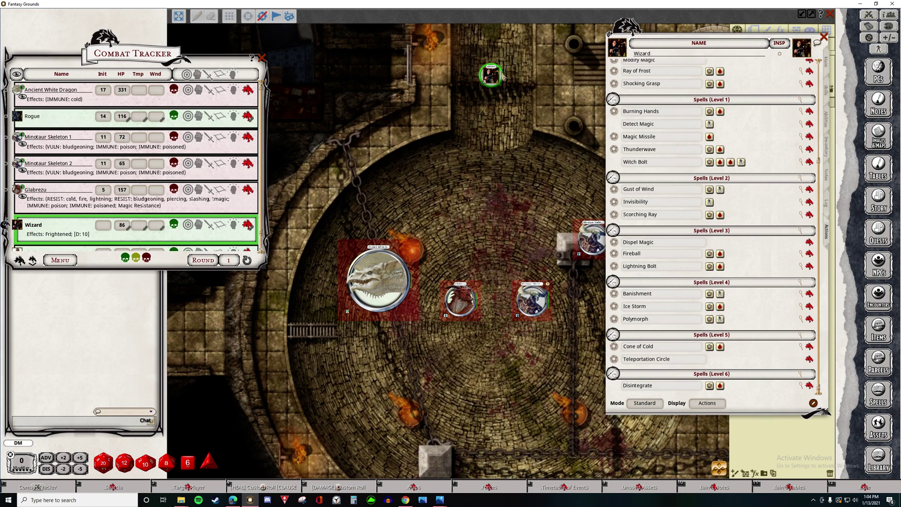
click(827, 63)
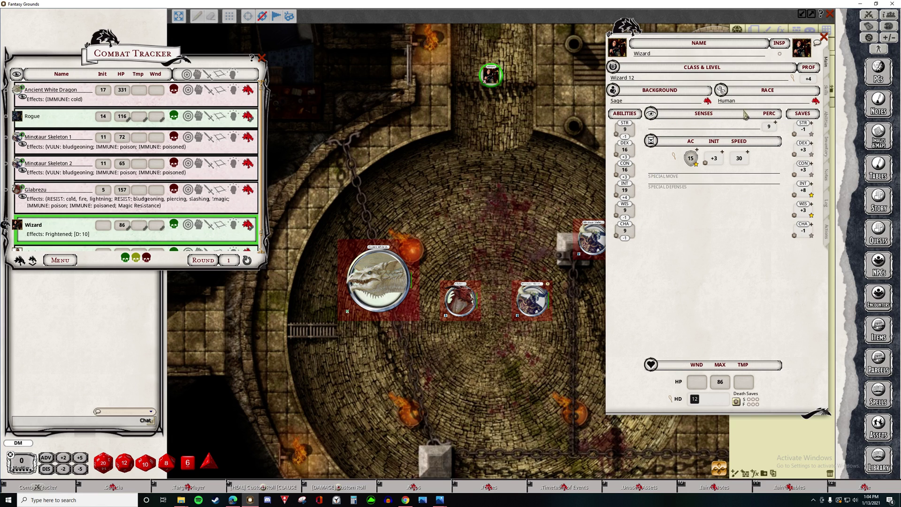
double_click(708, 162)
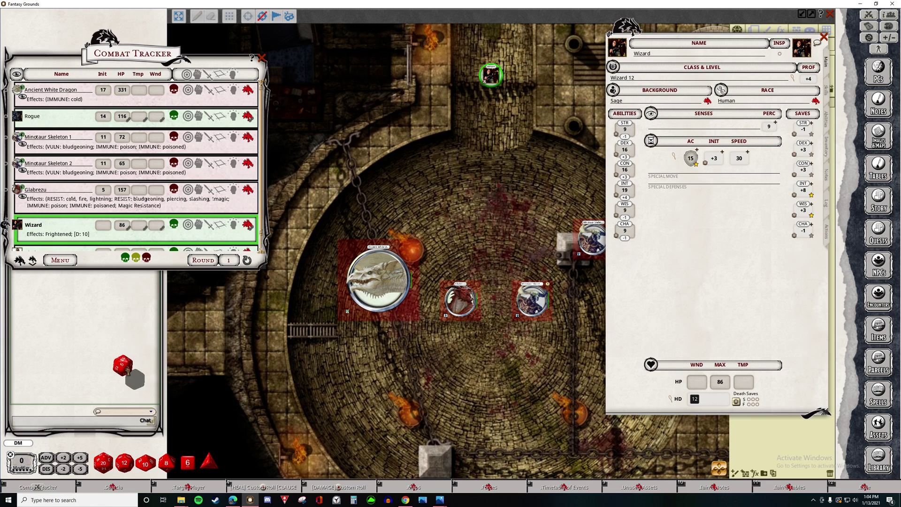
double_click(809, 207)
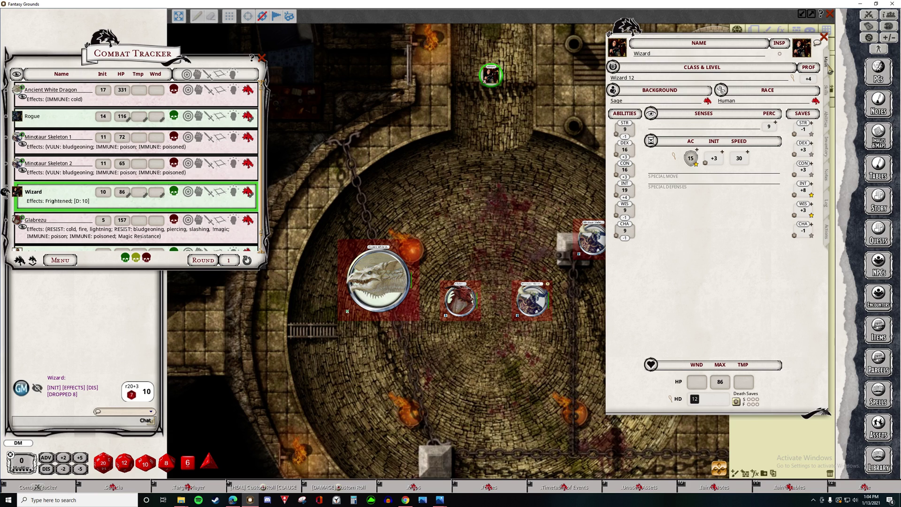
- Review the Wizard's skills and its Evocation Savant and Sculpt Spells features, ending on the inventory
click(830, 94)
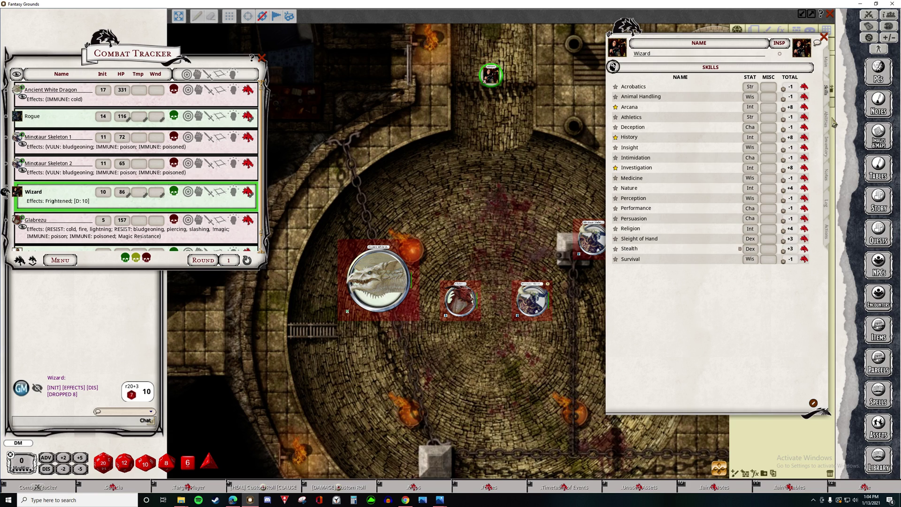
click(829, 128)
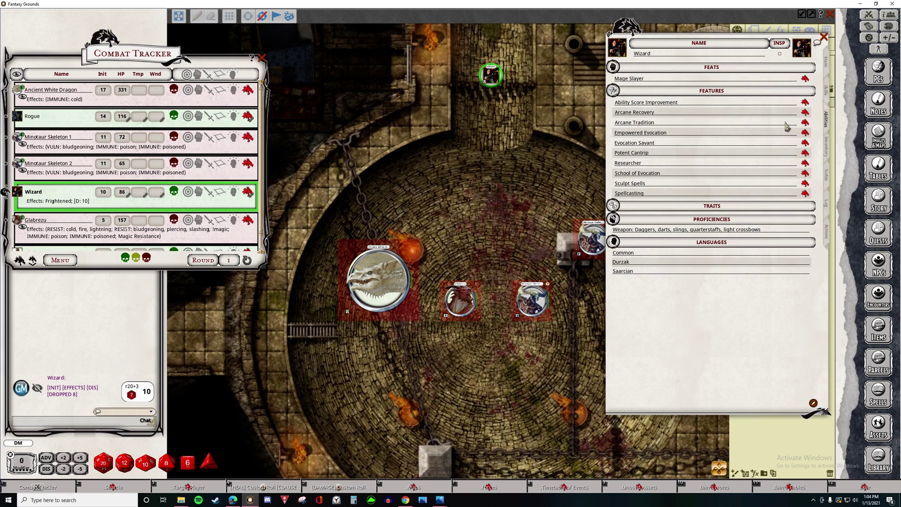
click(806, 144)
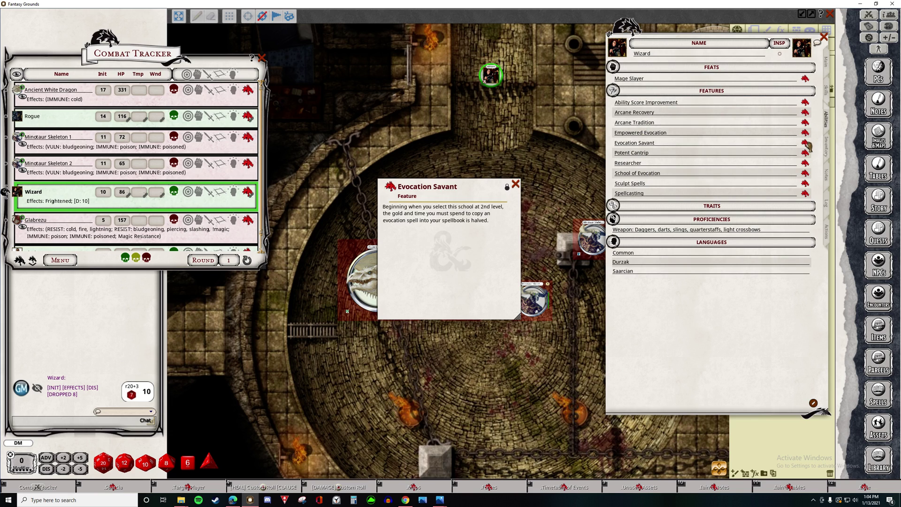
click(517, 185)
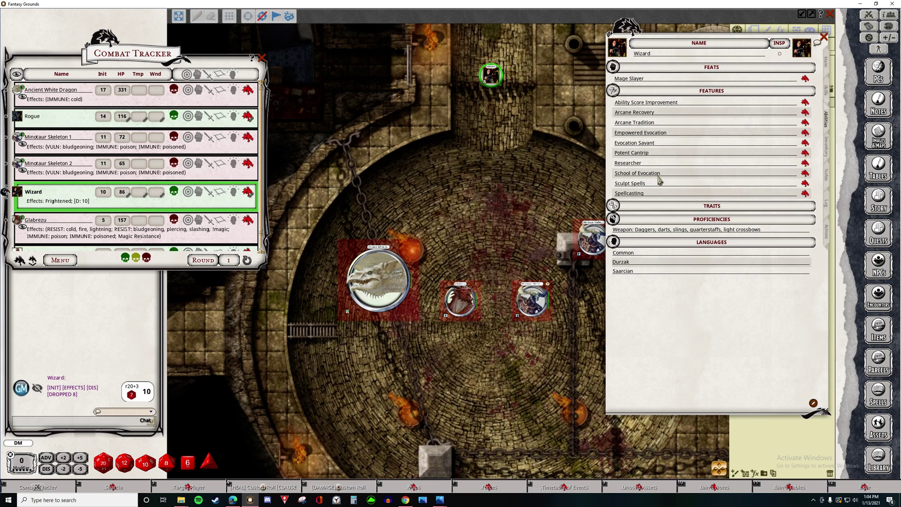
click(805, 183)
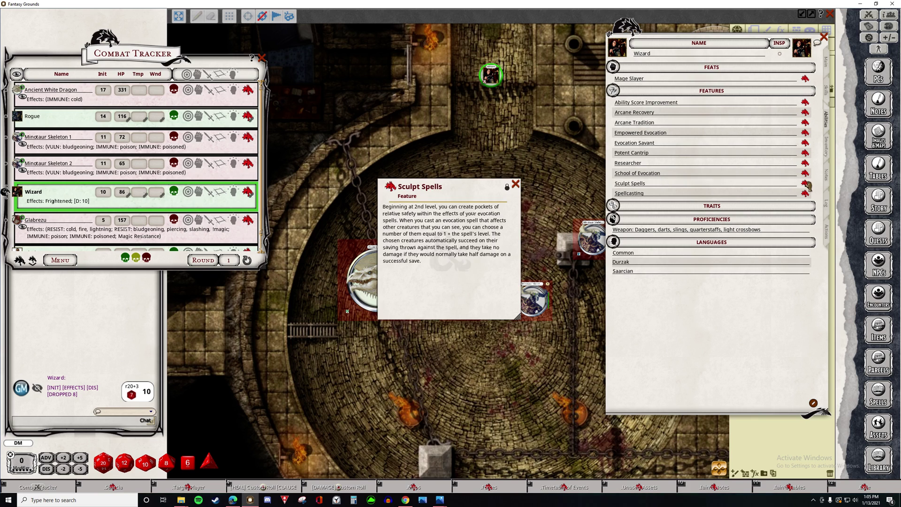
click(516, 185)
click(829, 149)
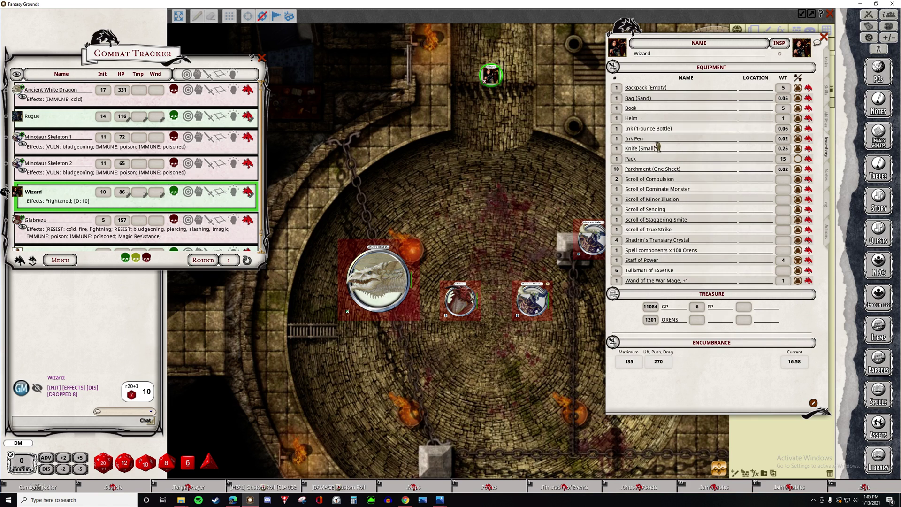
- Enlarge the Staff of Power details window and view its picture, then close both
click(809, 262)
drag(478, 185, 450, 119)
drag(493, 253, 596, 429)
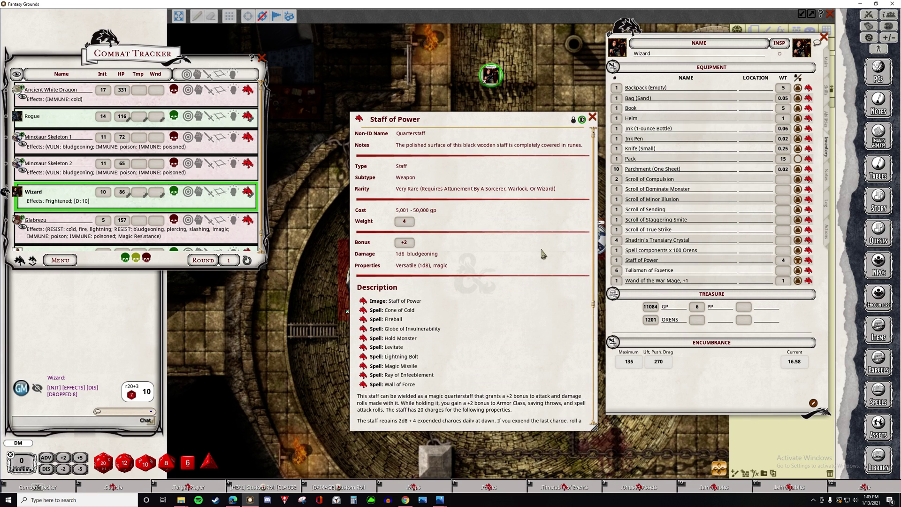
drag(497, 123, 455, 42)
drag(554, 350, 625, 437)
click(321, 220)
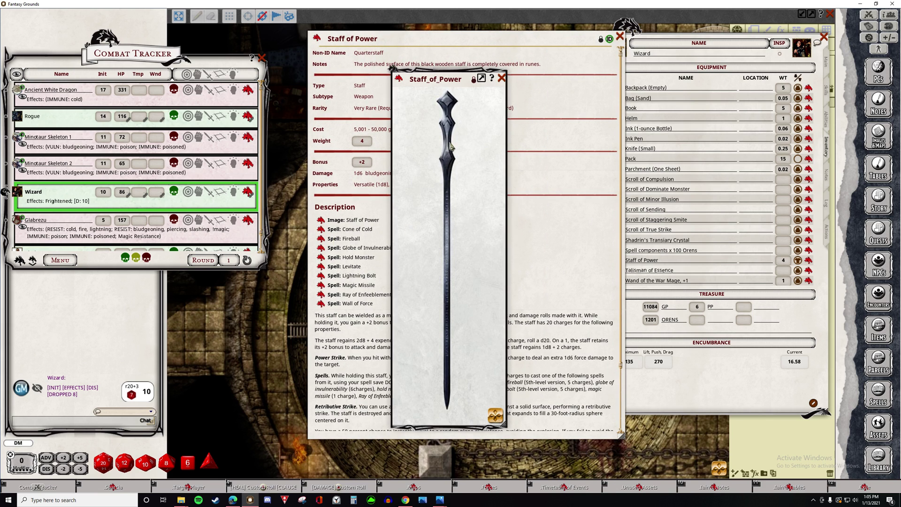
click(504, 79)
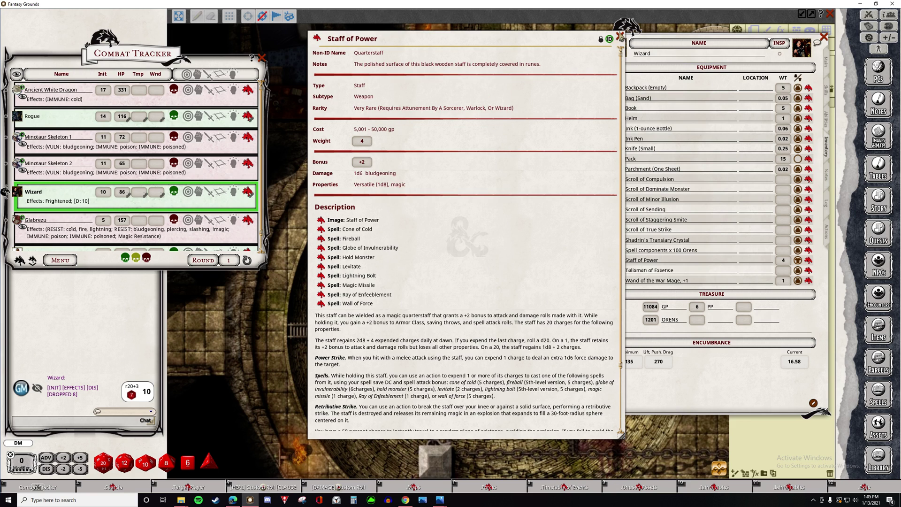
click(620, 36)
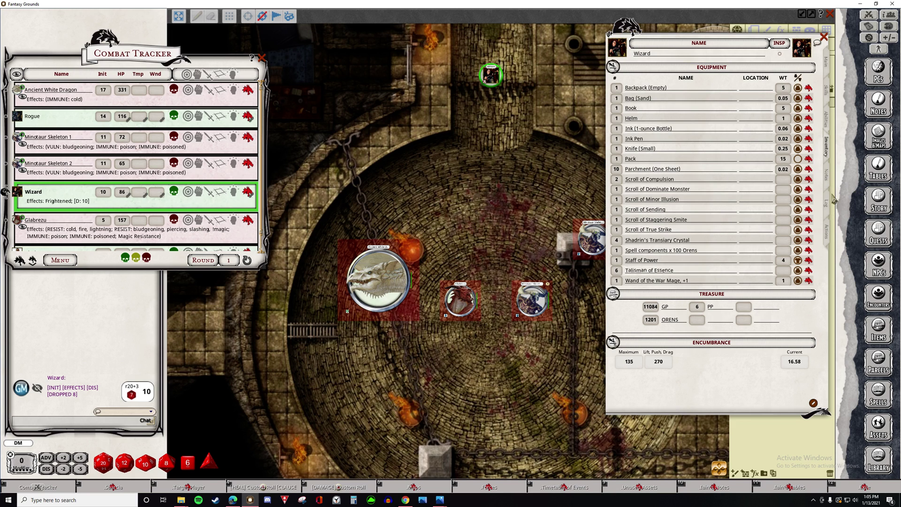
- Flip through the Wizard's Notes and Log pages back to its Actions page
click(828, 178)
click(831, 206)
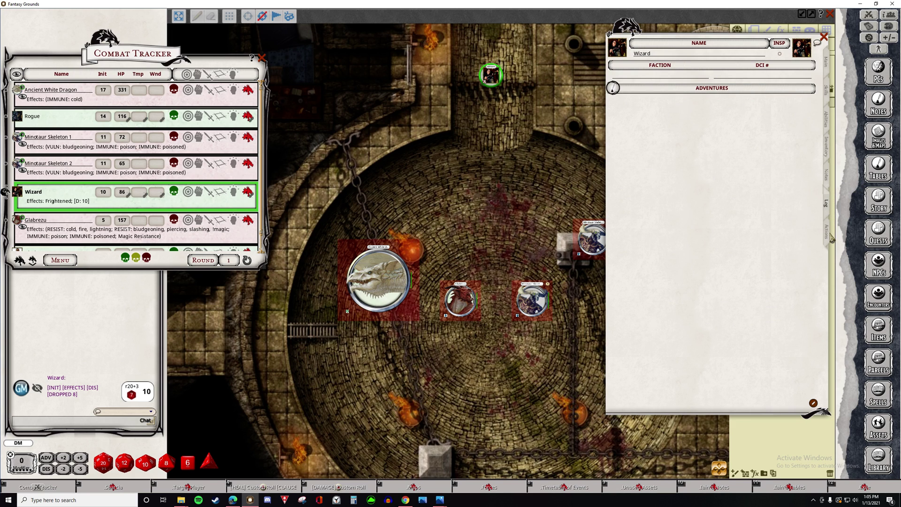
click(830, 237)
scroll(783, 169, up, 4)
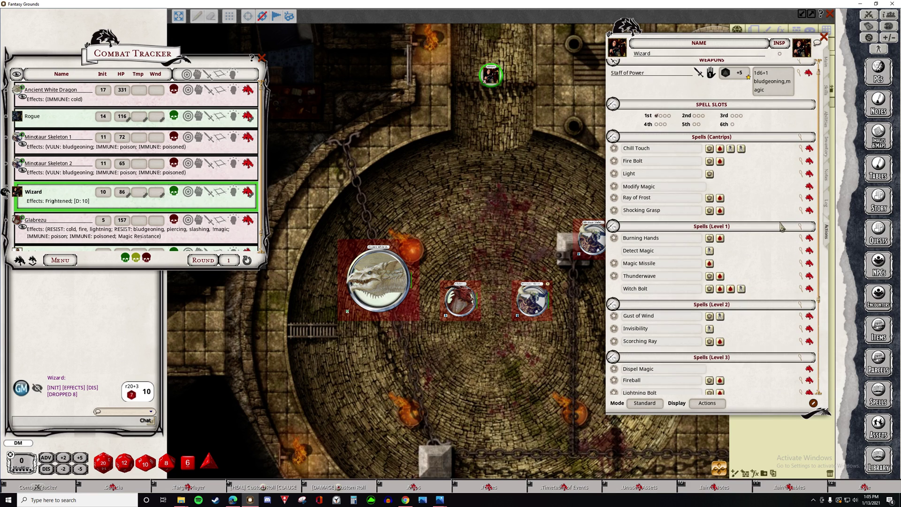
scroll(782, 227, up, 1)
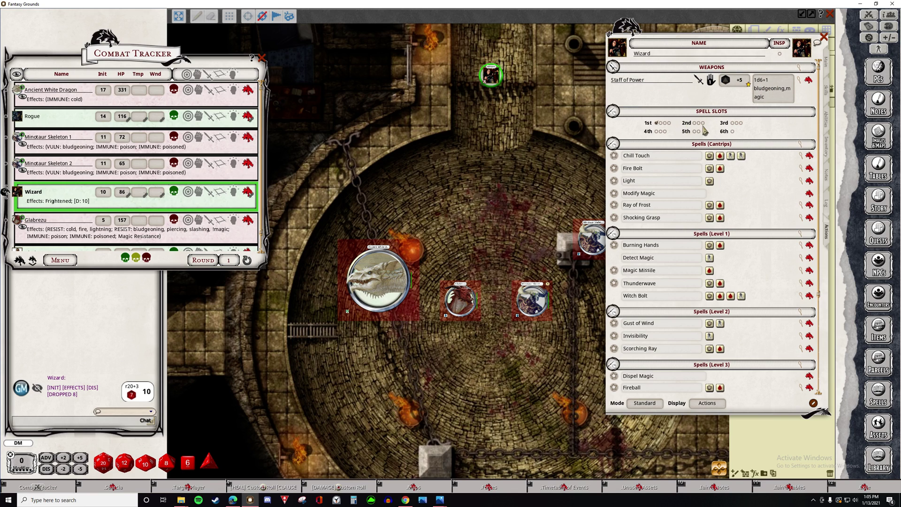
scroll(653, 162, down, 1)
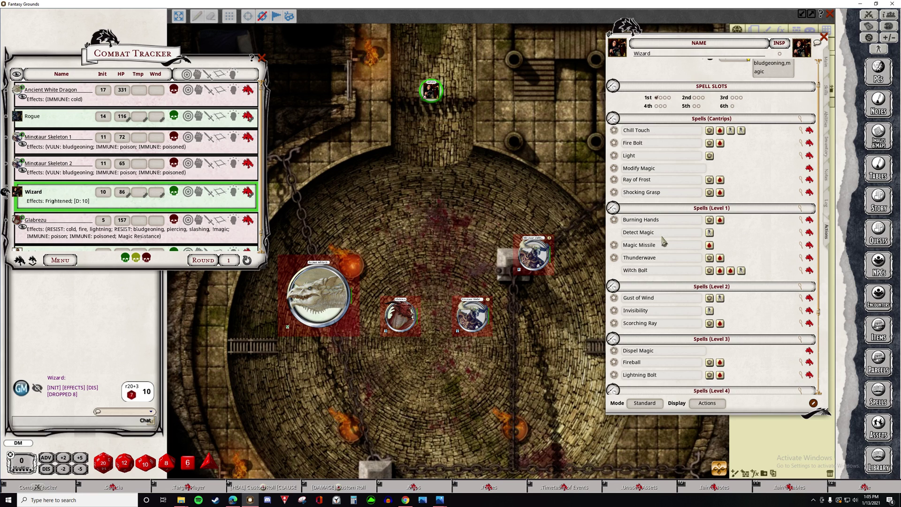
scroll(711, 242, down, 4)
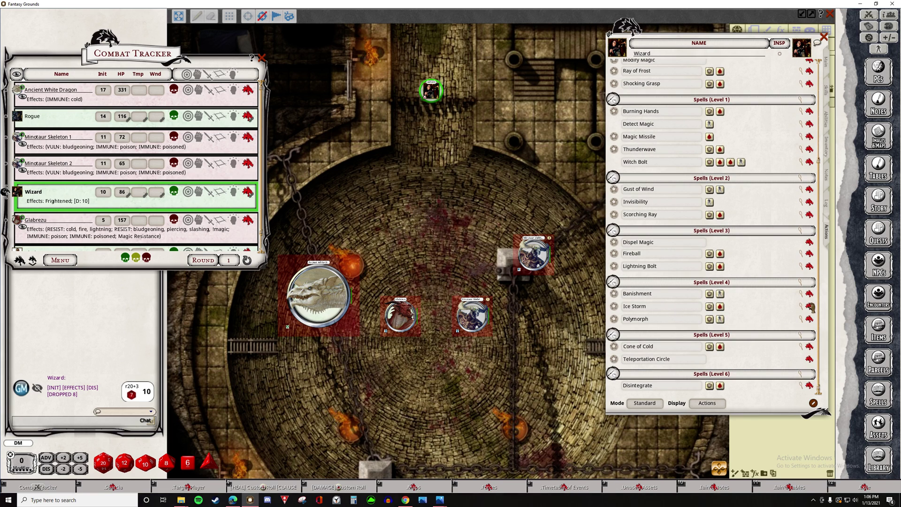
click(810, 308)
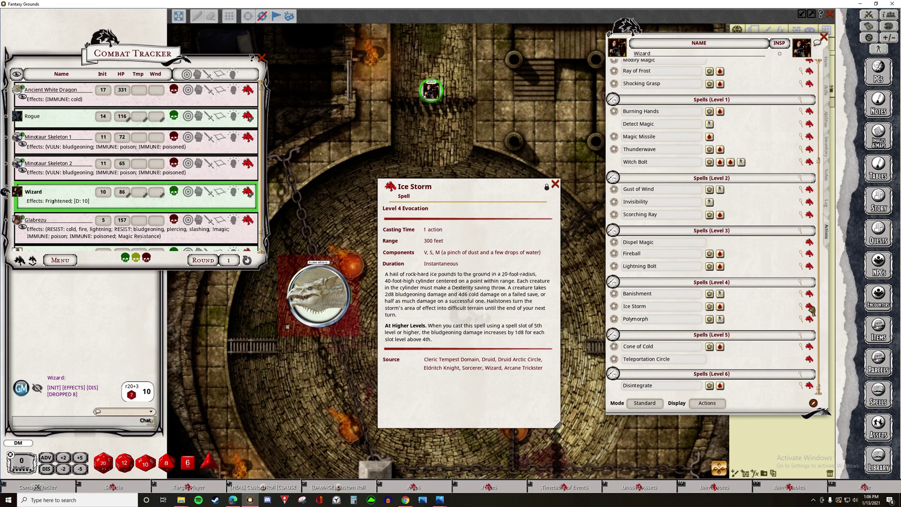
click(559, 187)
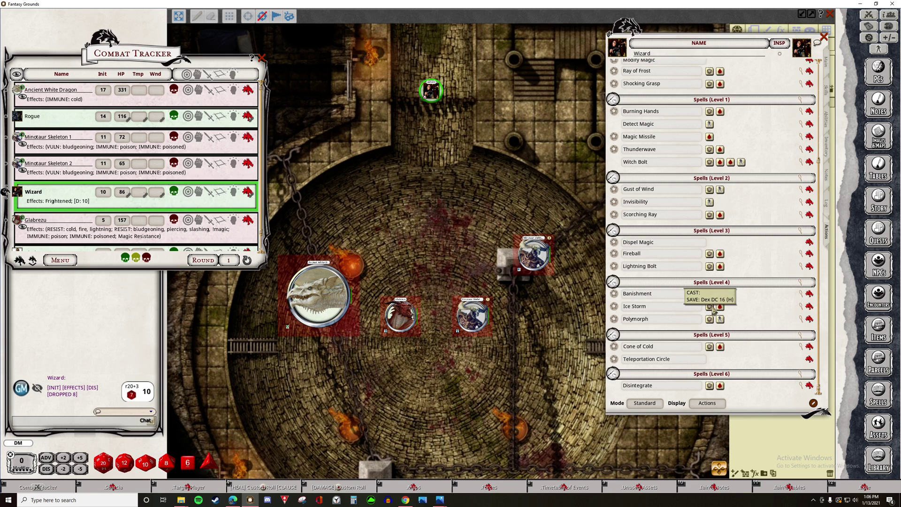
- Draw a 20-foot circle pointer covering the enemy tokens
right_click(419, 238)
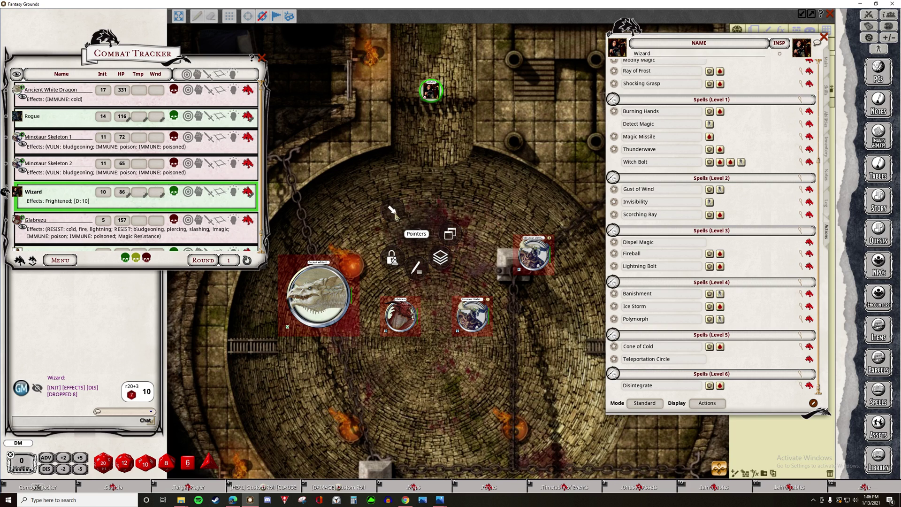
click(393, 213)
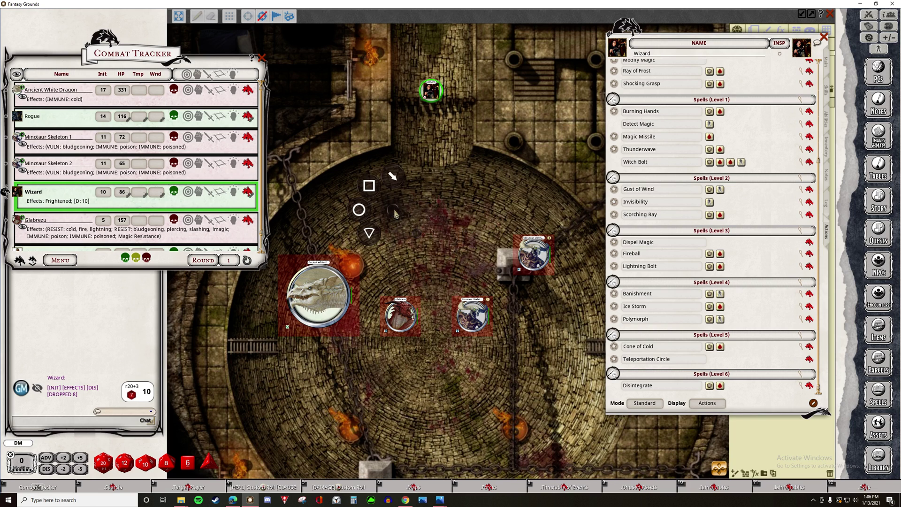
click(359, 211)
drag(412, 265, 498, 272)
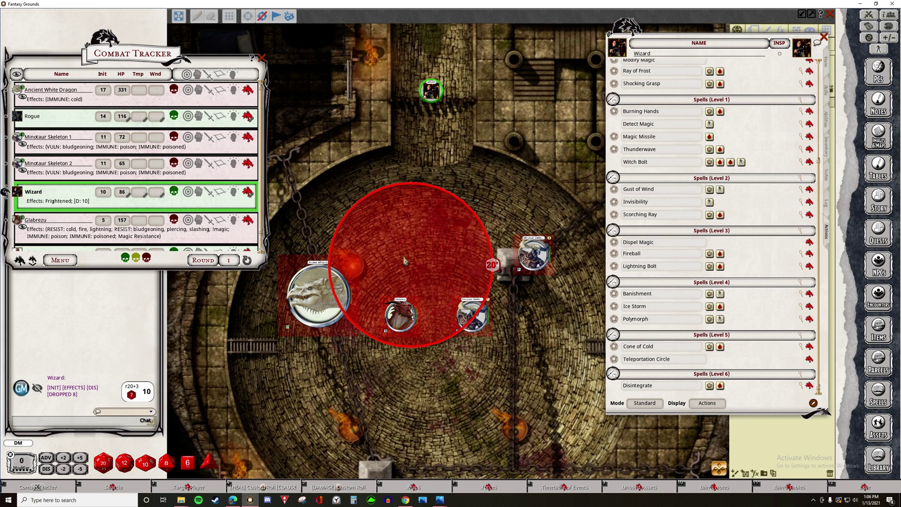
drag(411, 267, 402, 286)
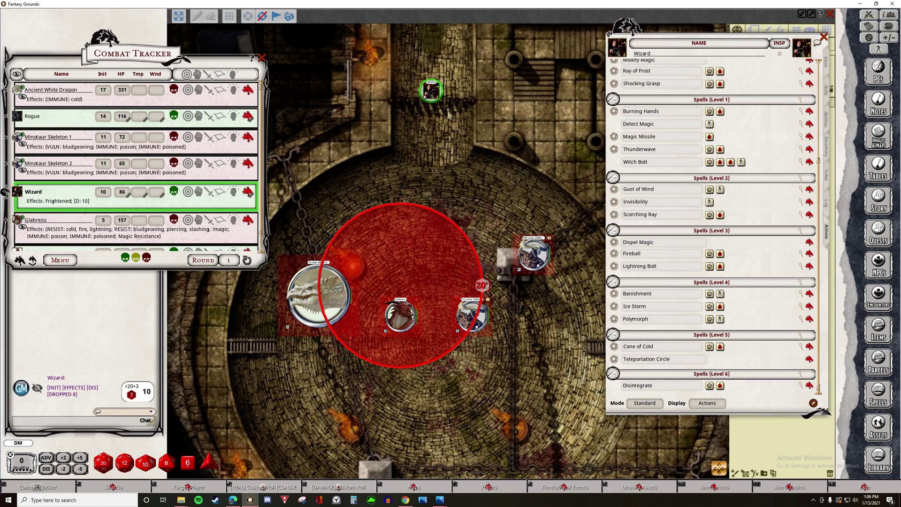
- Clear the circle pointer and move Minotaur Skeleton 2 beside the other enemies
right_click(426, 196)
click(405, 172)
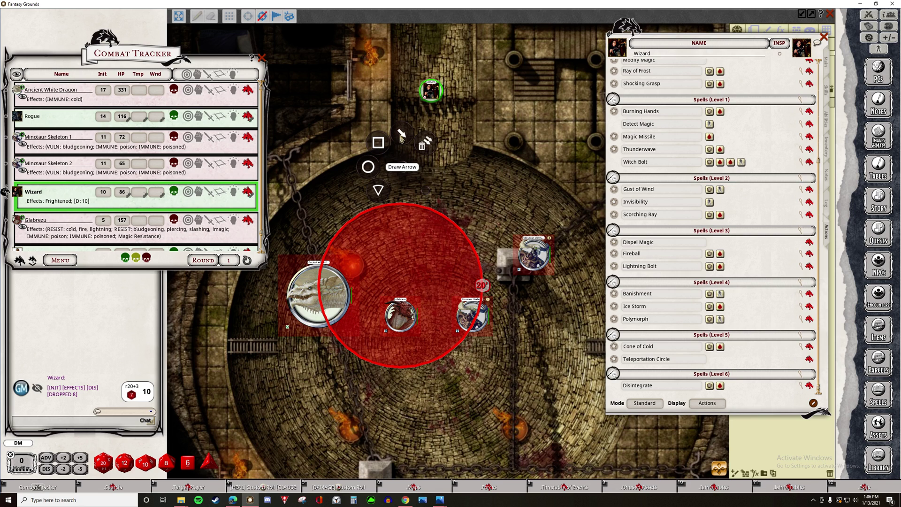
click(422, 145)
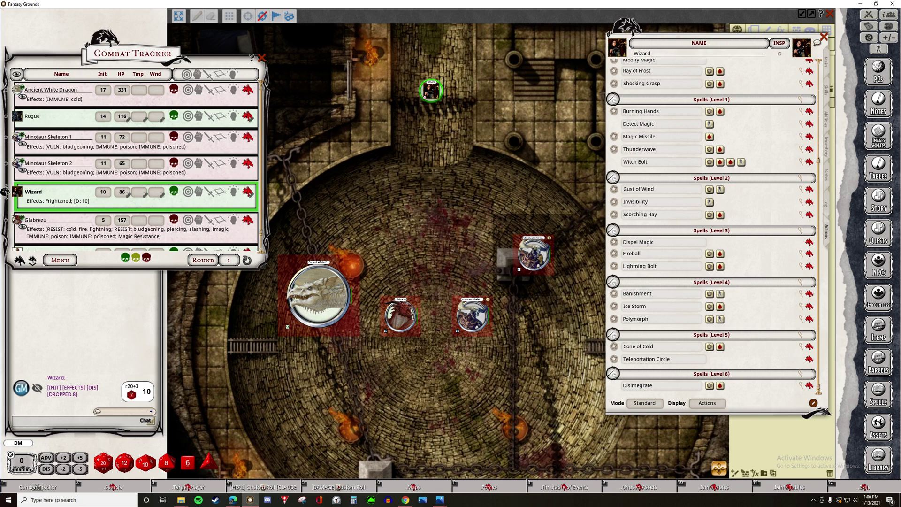
drag(535, 261, 442, 274)
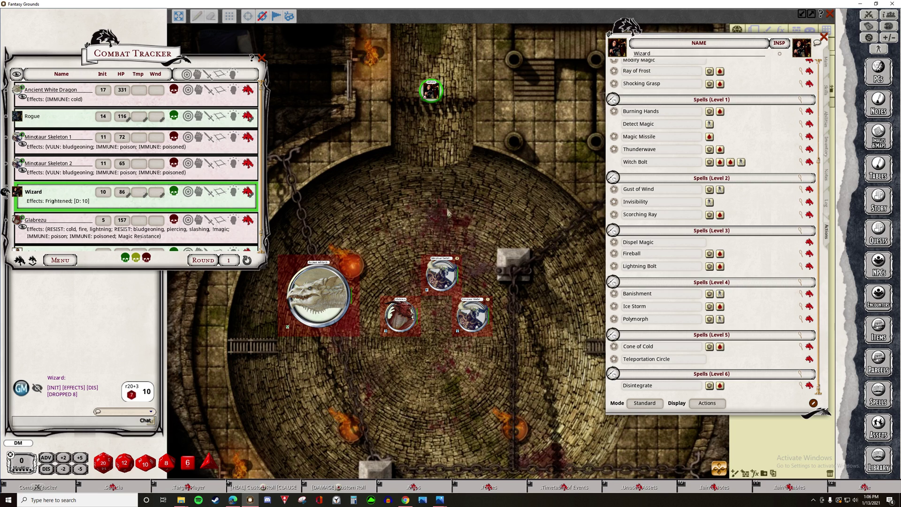
- Target all four enemies and cast the Wizard's Ice Storm on them
key(ctrl)
ctrl+click(327, 294)
ctrl+click(400, 315)
ctrl+click(441, 273)
ctrl+click(472, 314)
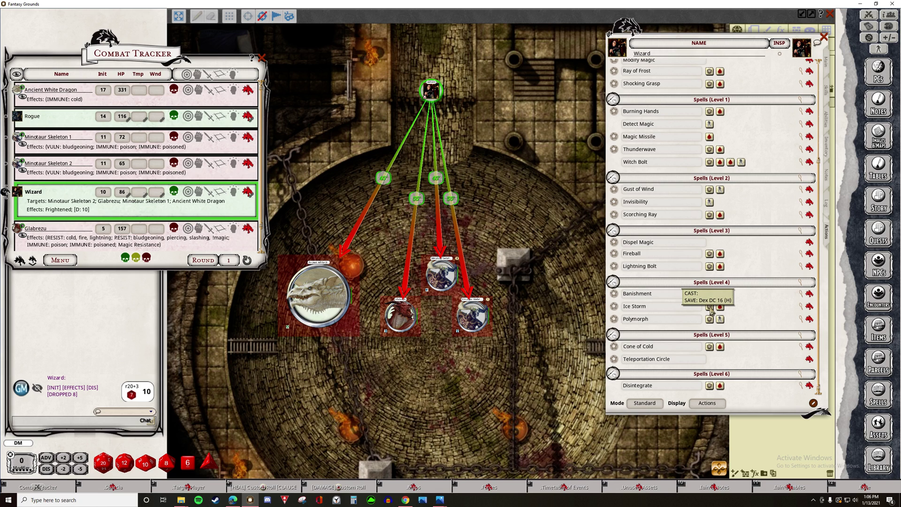
click(711, 310)
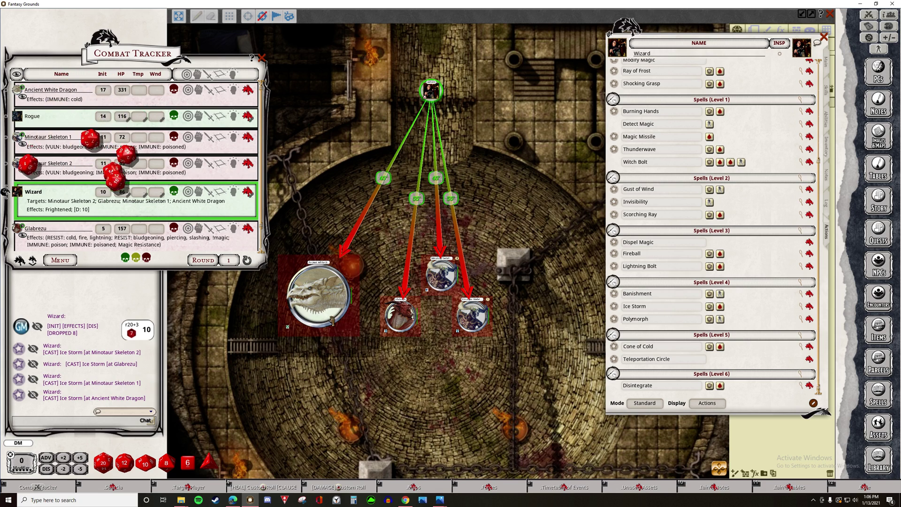
- Close the combat tracker, then open and close the Glabrezu's stat block
click(262, 58)
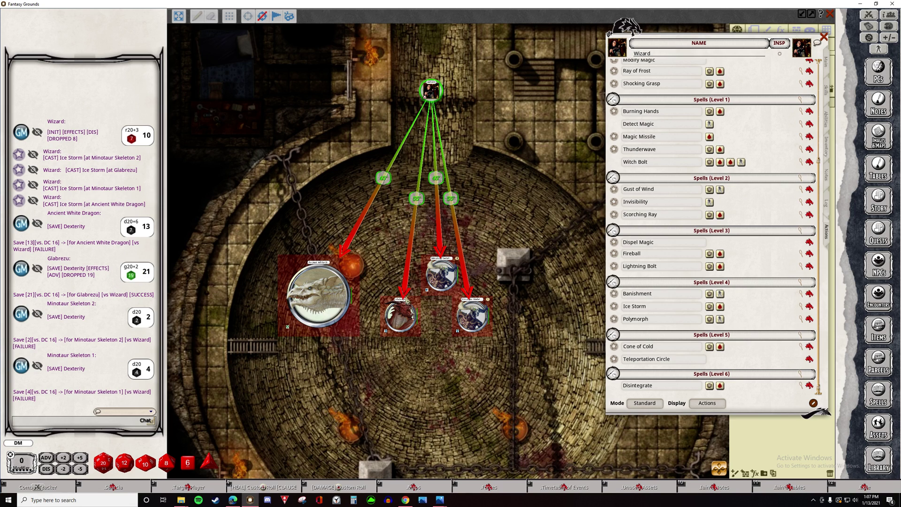
double_click(404, 315)
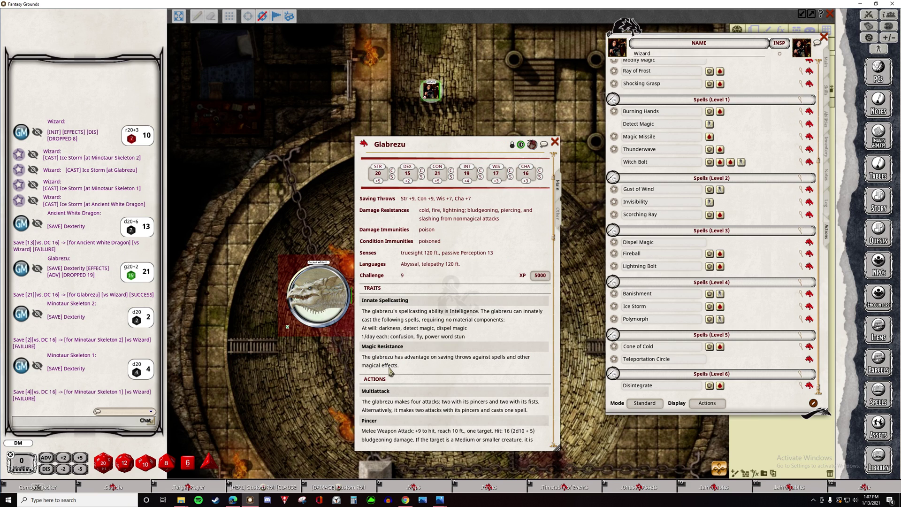
click(555, 142)
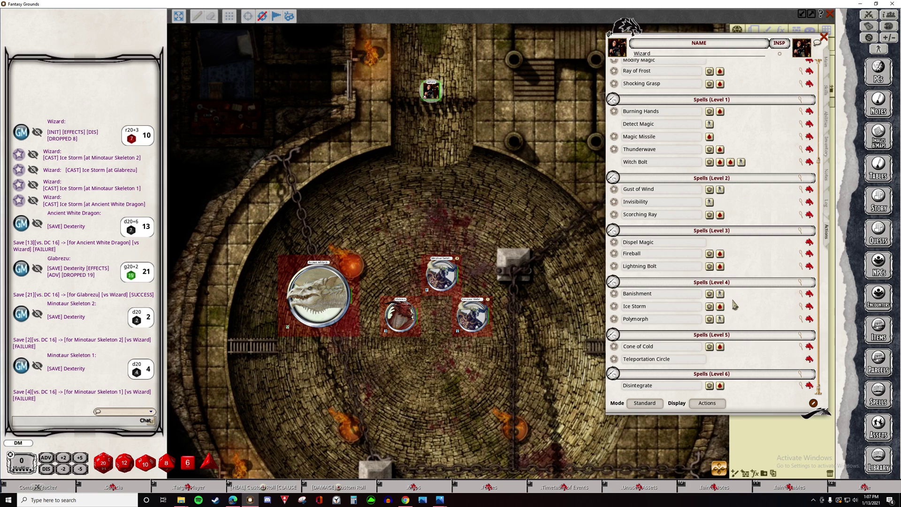
- Roll Ice Storm's 22 damage and apply it to the dragon, Glabrezu and both Minotaur Skeletons
click(720, 306)
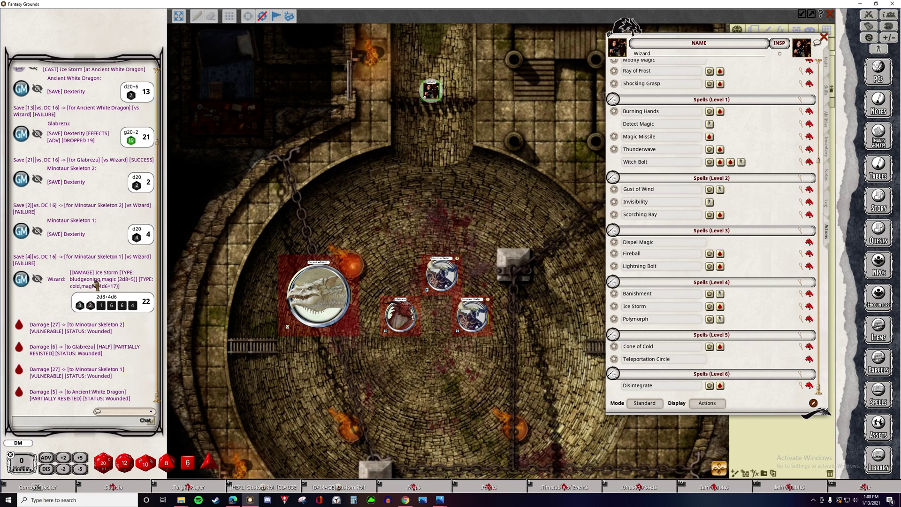
mouse_move(441, 89)
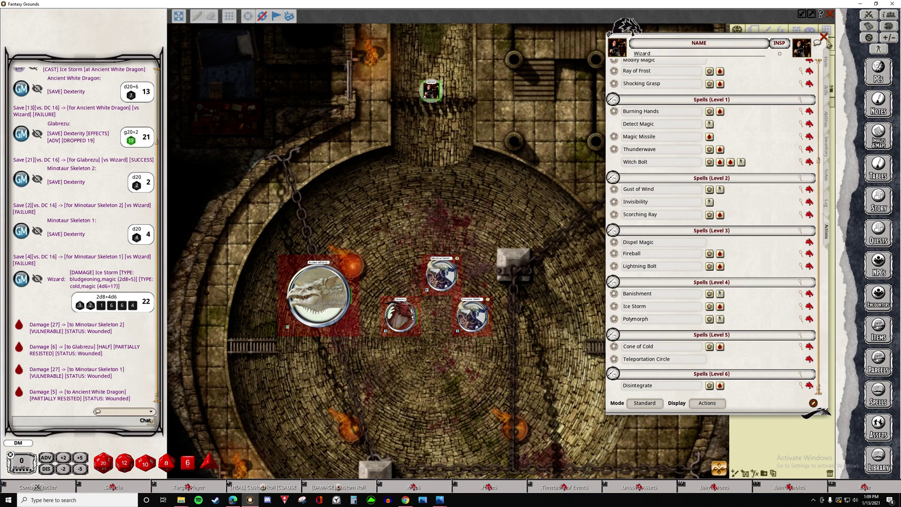
- Close the Wizard's sheet and move the Ancient White Dragon 20 feet from the Wizard
click(825, 38)
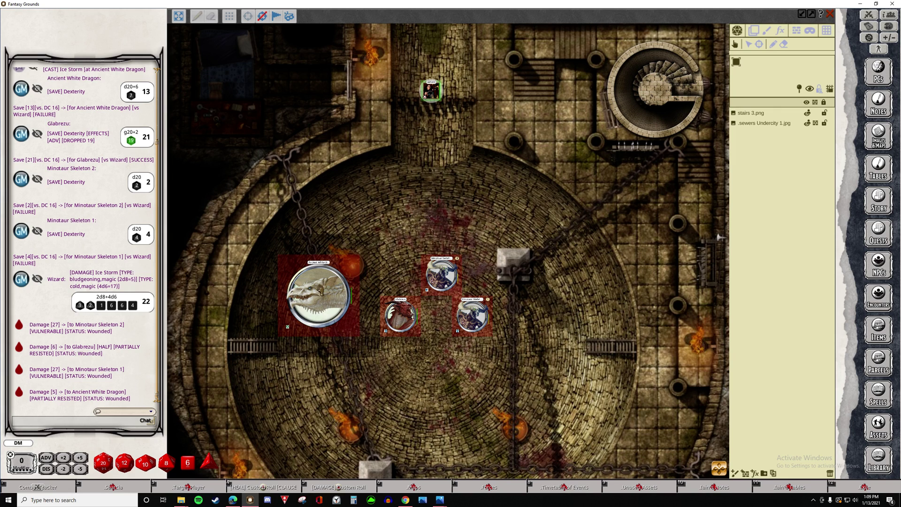
key(ctrl)
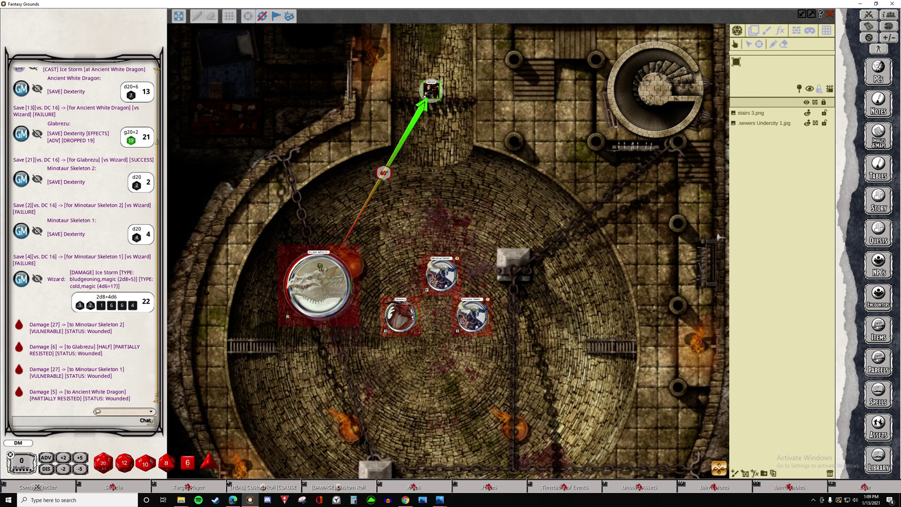
drag(319, 296, 320, 205)
- Open the dragon's stat block and select Cold Breath's DC 22 Constitution save text
double_click(319, 205)
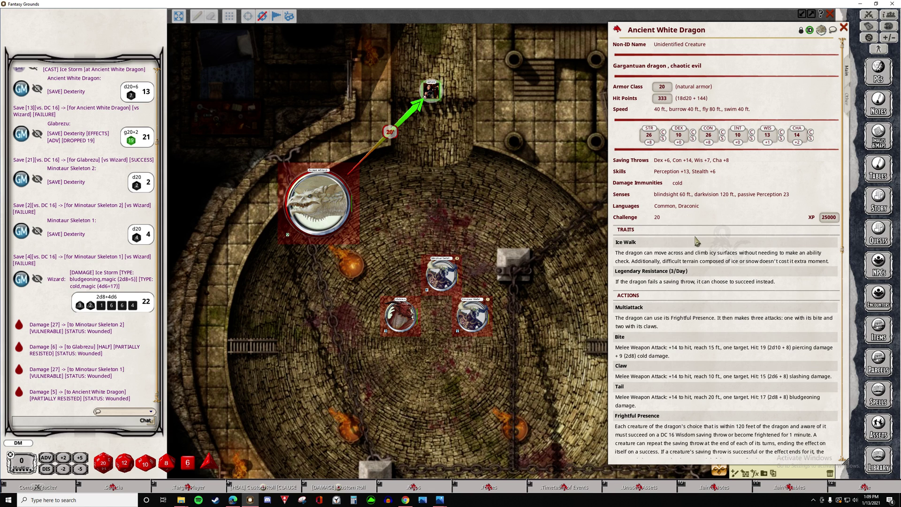
scroll(706, 231, down, 3)
scroll(706, 231, down, 10)
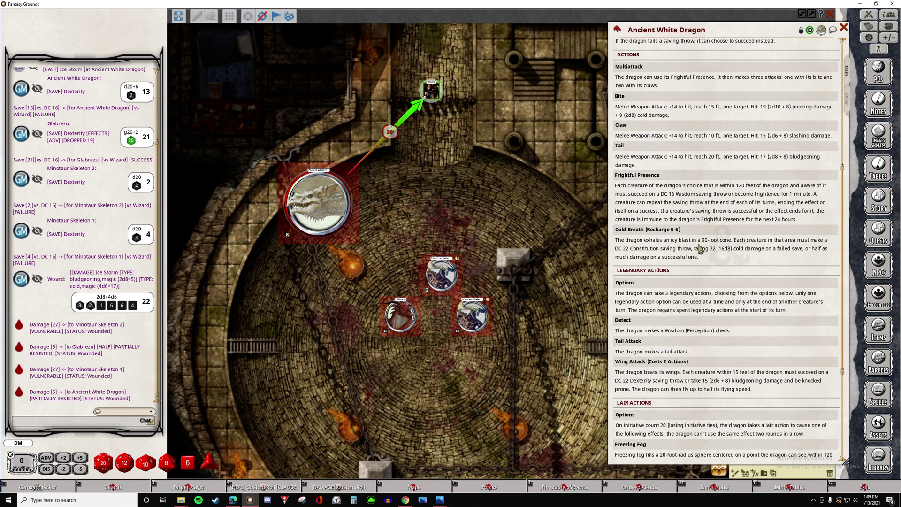
scroll(676, 225, down, 1)
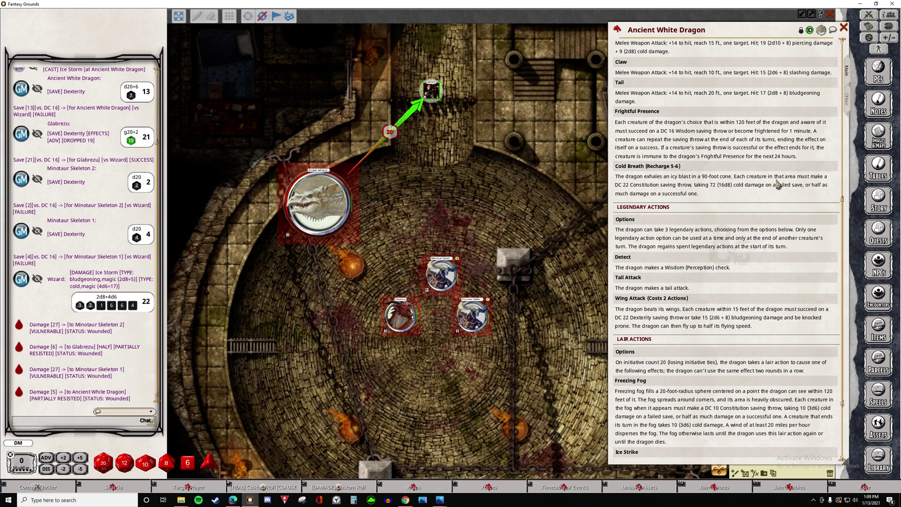
drag(691, 185, 615, 185)
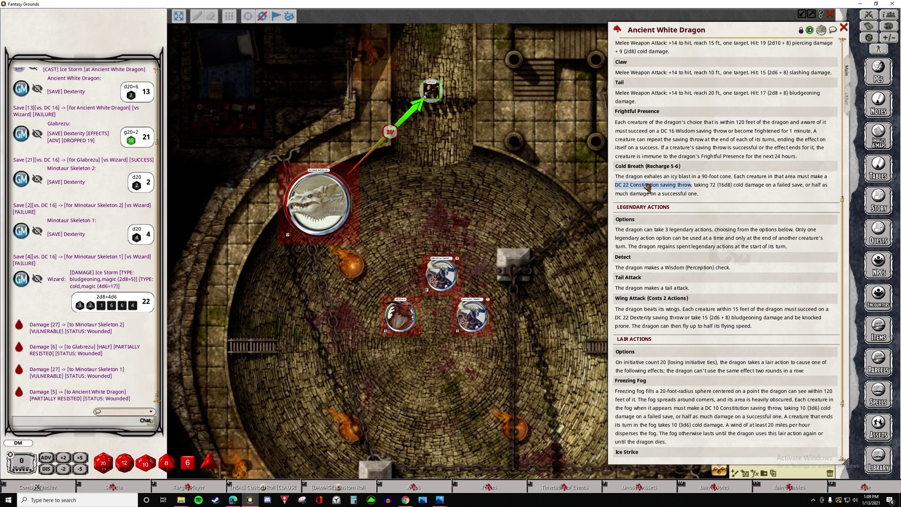
- Roll the Wizard's failed DC 22 Constitution save and 69 points of 16d8 Cold Breath damage
drag(647, 188, 78, 367)
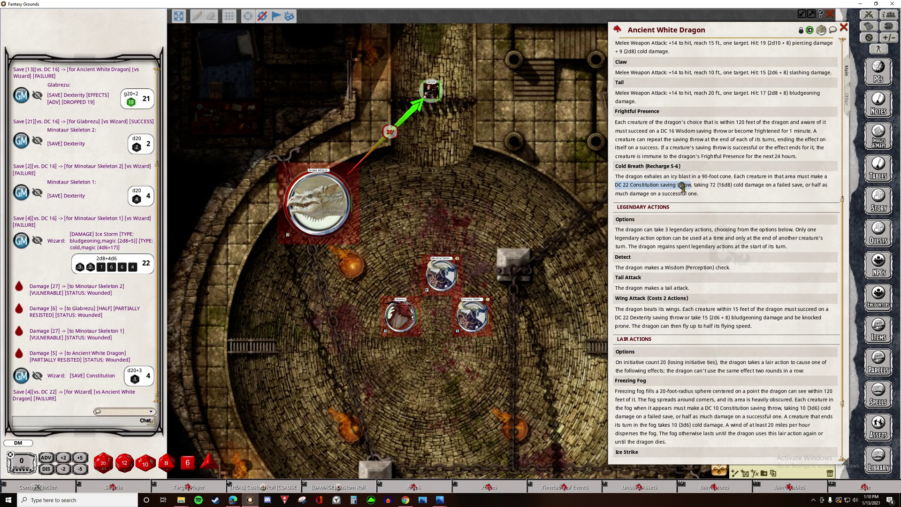
double_click(751, 189)
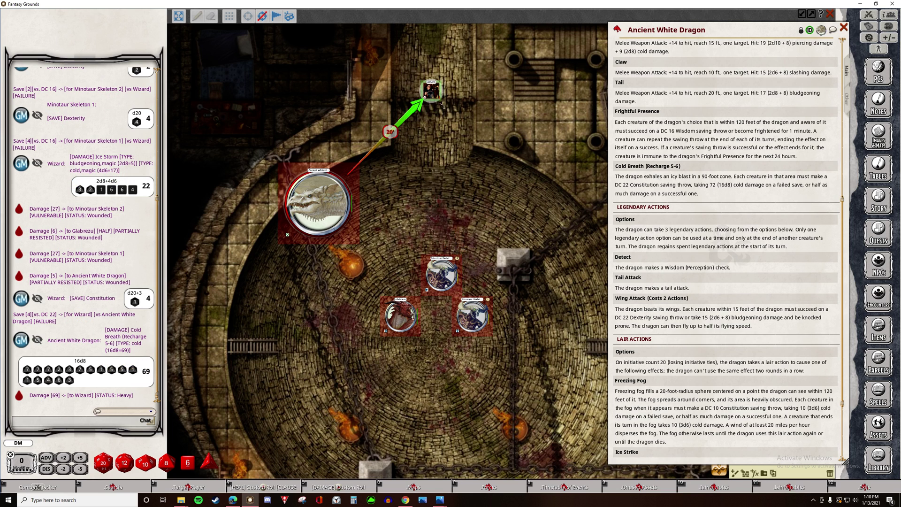
scroll(439, 105, up, 5)
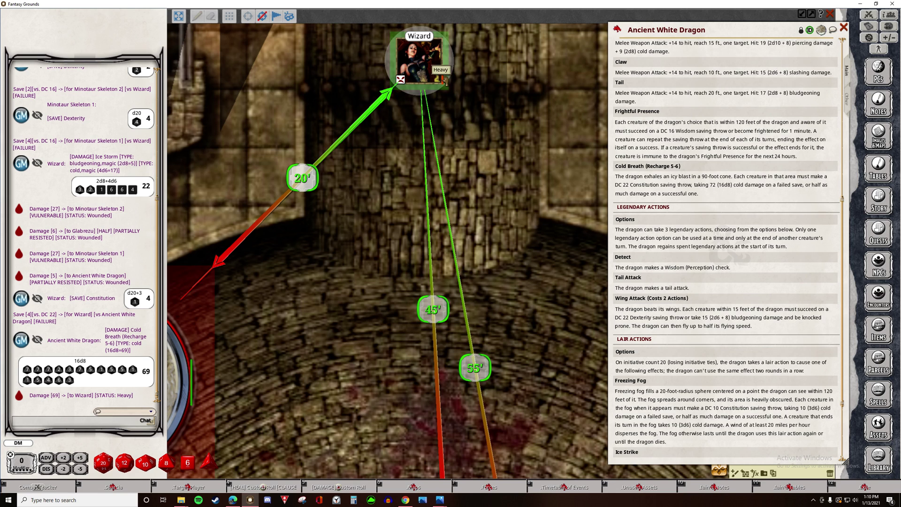
scroll(439, 93, down, 2)
scroll(435, 134, down, 2)
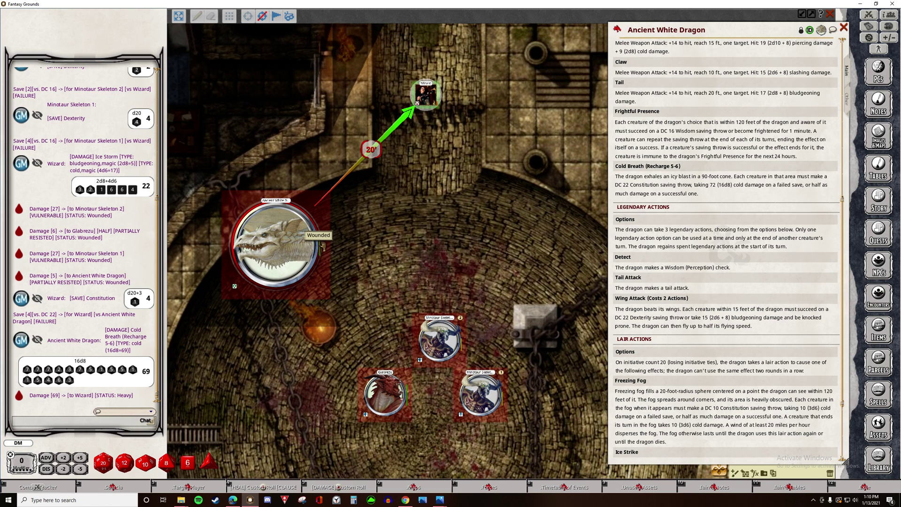
- Open the Combat Tracker and scroll through the initiative order and hit points
click(868, 16)
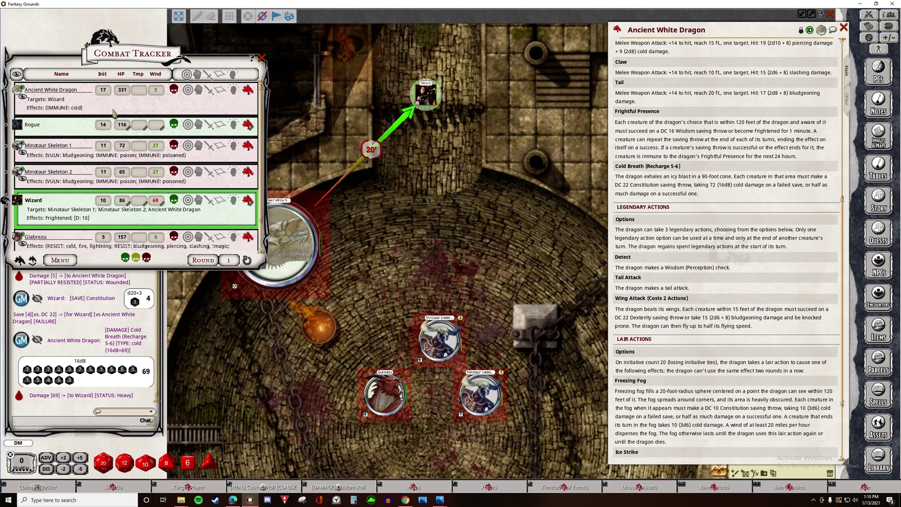
scroll(169, 182, down, 1)
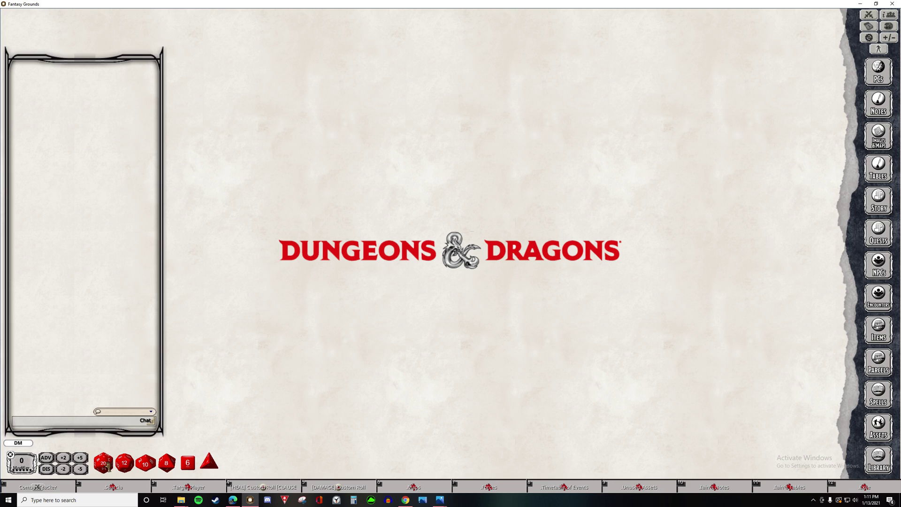
- Roll a d20 for 11, twenty d6 for 66, and a d20 with +40 for 45
drag(105, 465, 125, 366)
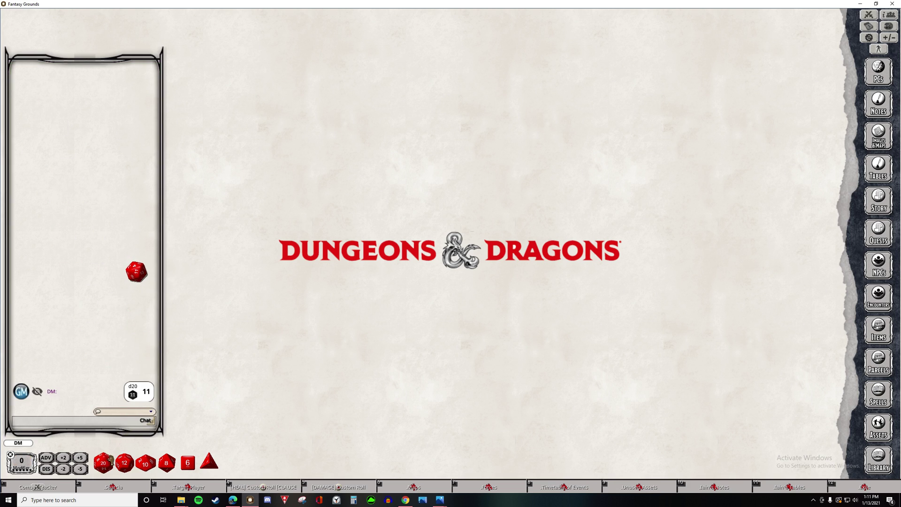
right_click(188, 458)
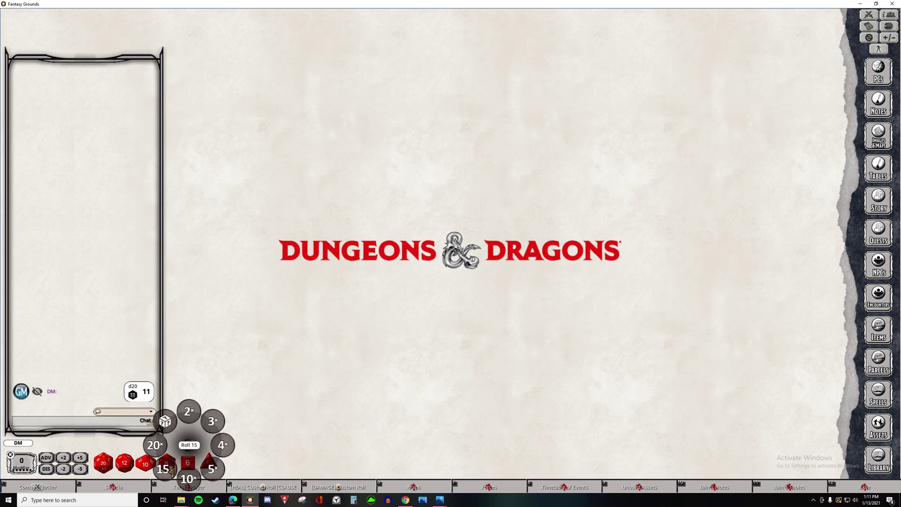
click(162, 453)
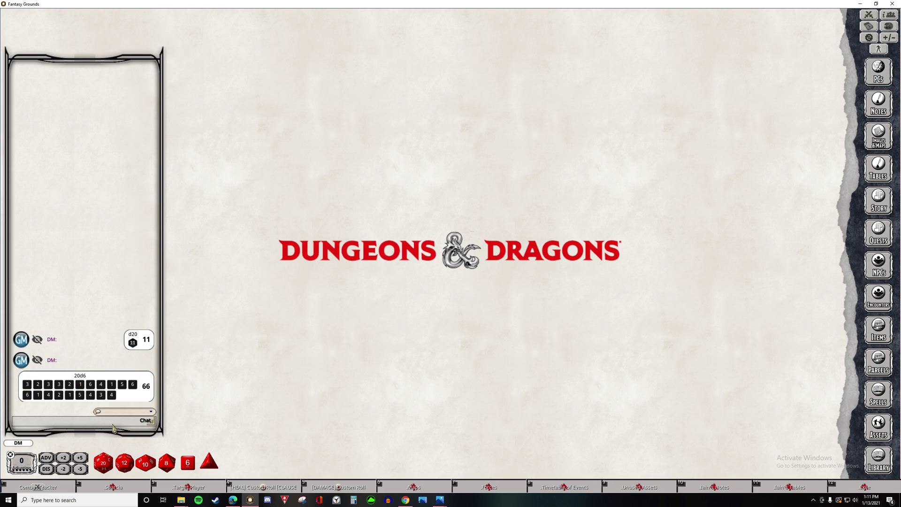
text(0)
drag(105, 464, 84, 216)
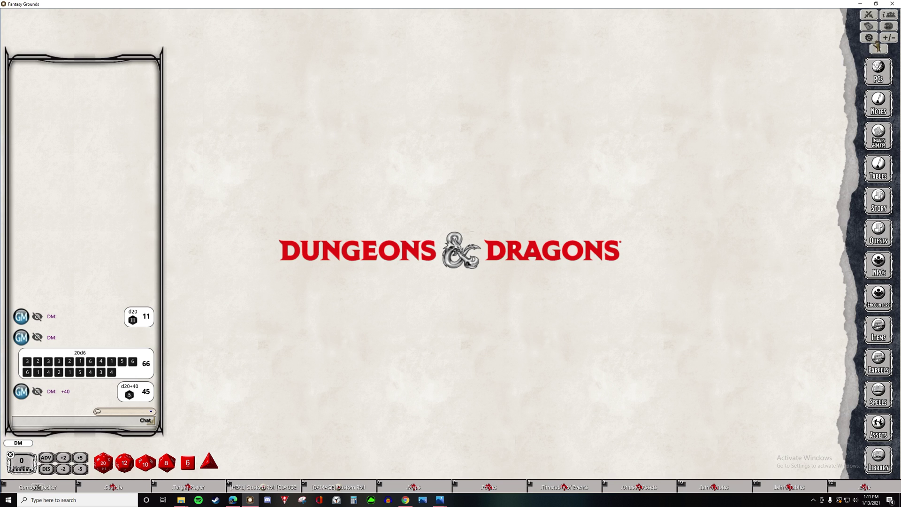
click(884, 72)
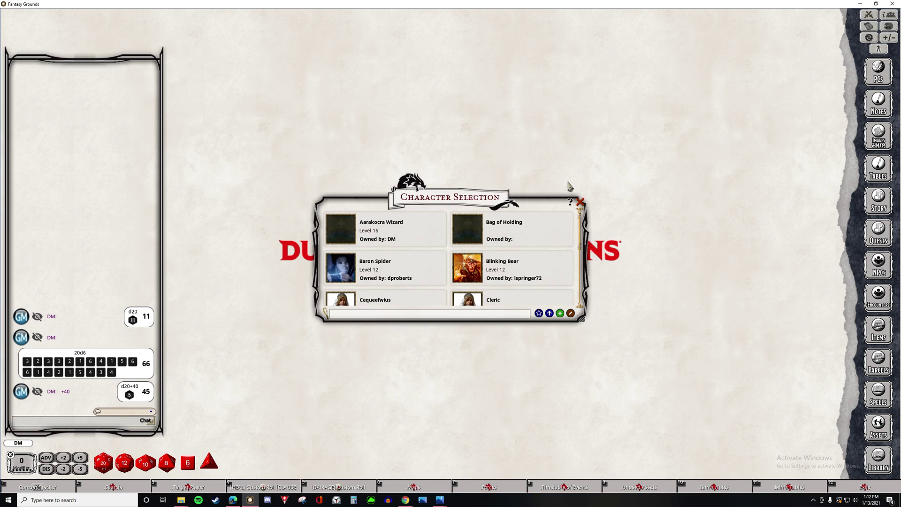
drag(563, 207, 638, 414)
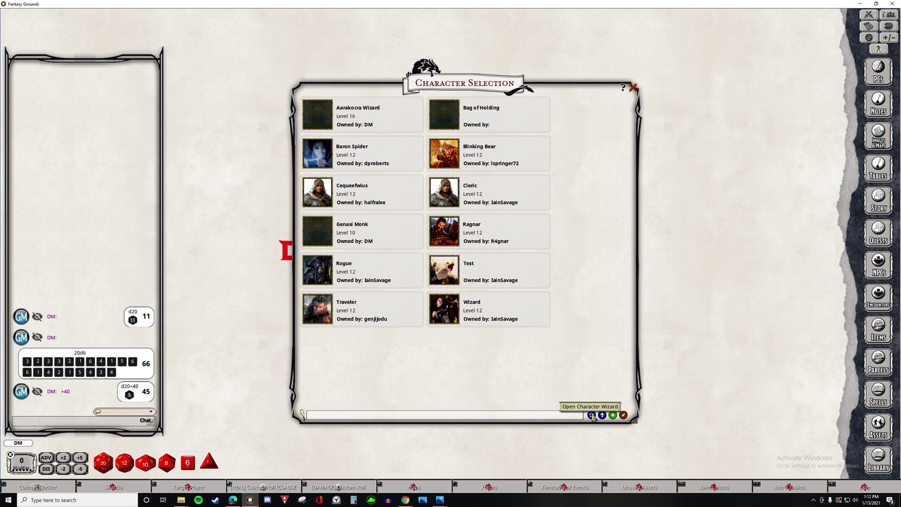
click(591, 415)
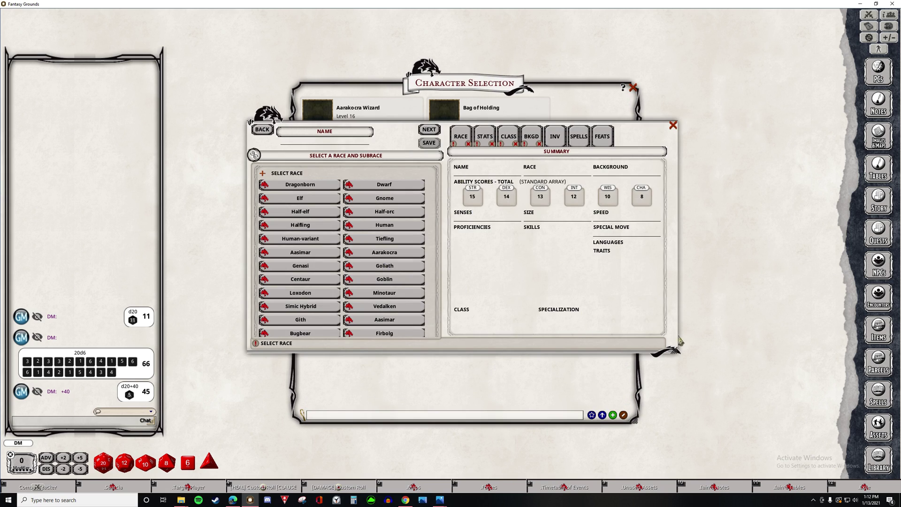
drag(676, 355, 654, 362)
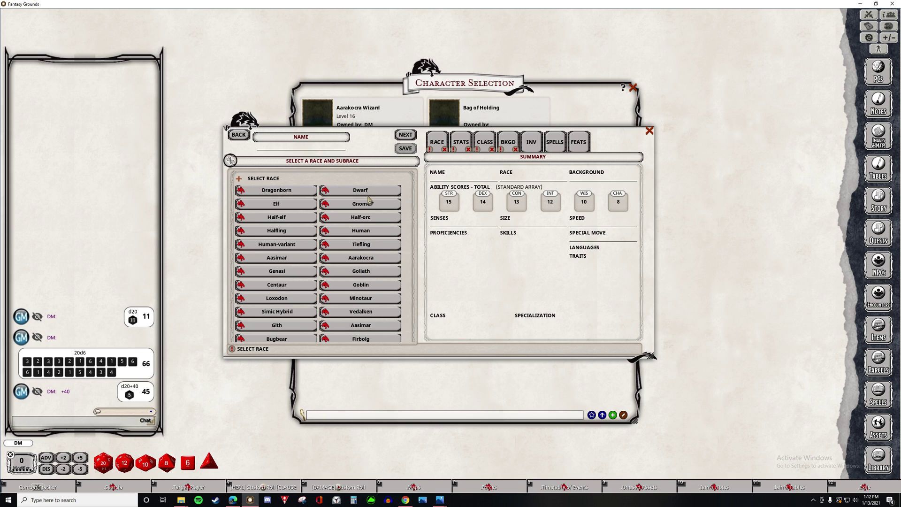
click(650, 132)
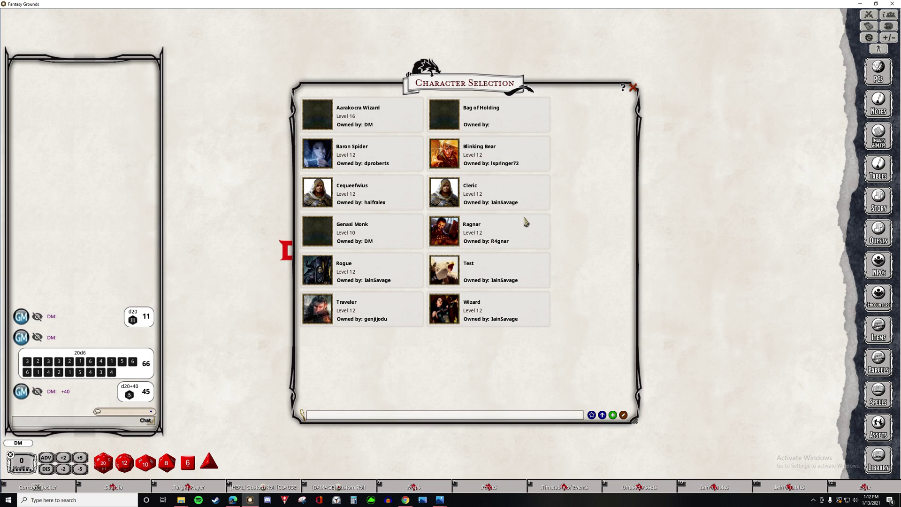
- Open the Major Items, Very Rare sub-table from Major Items base 2 and enlarge it
click(633, 87)
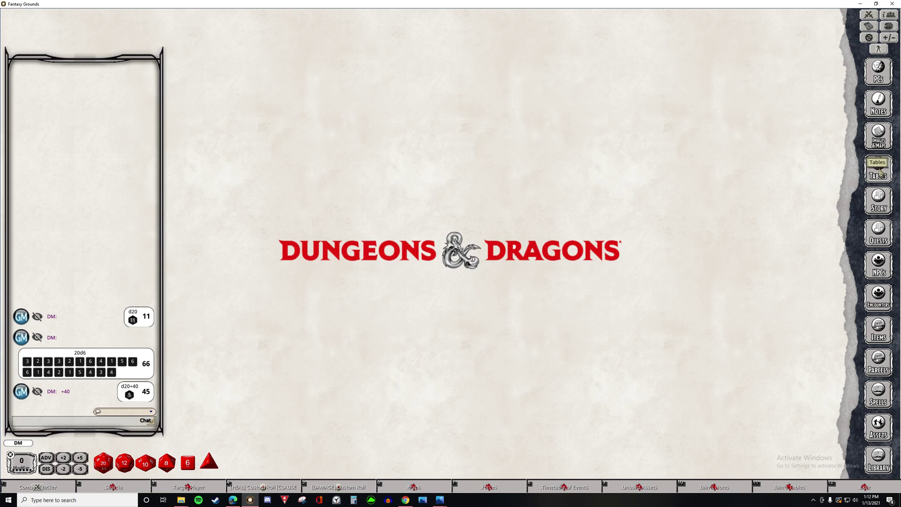
click(878, 169)
click(764, 96)
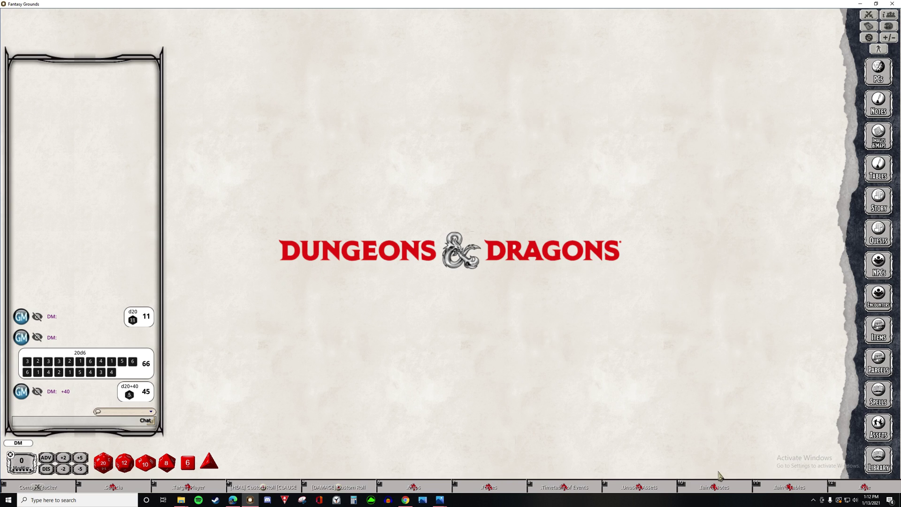
click(790, 489)
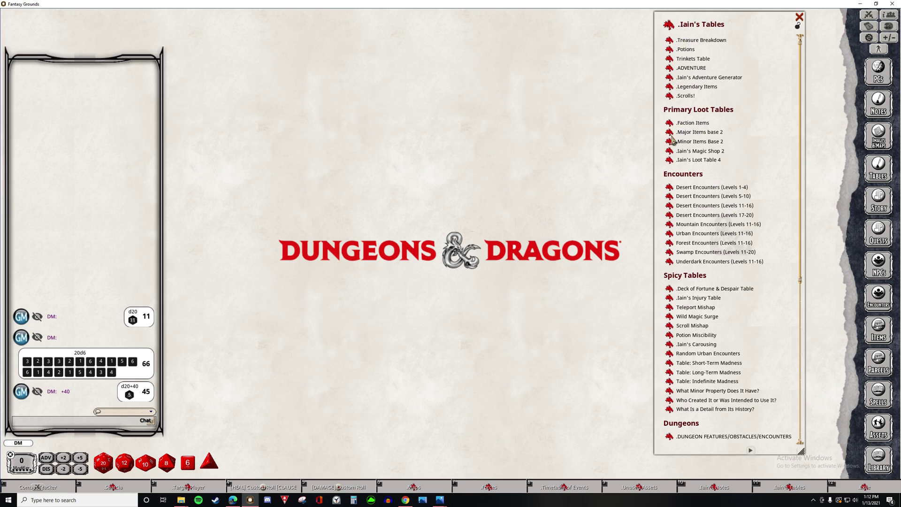
click(671, 133)
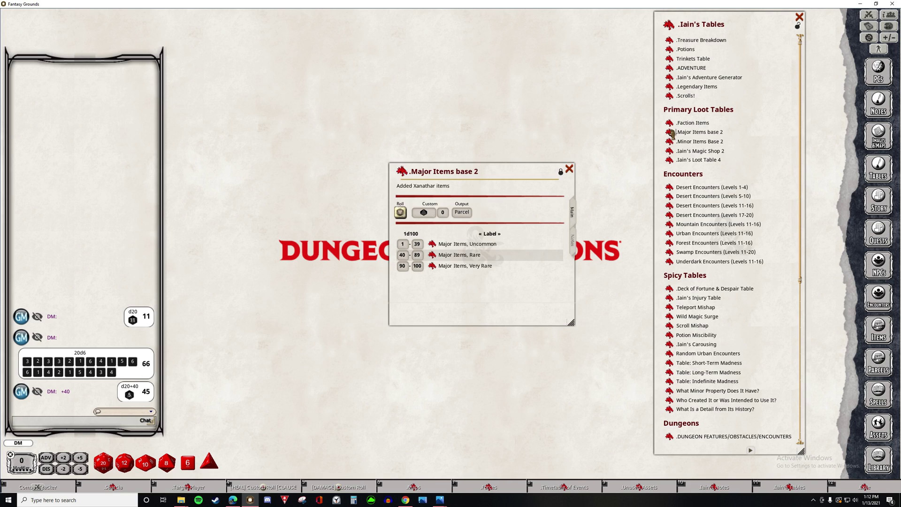
click(433, 266)
drag(291, 120, 318, 35)
drag(383, 411, 388, 442)
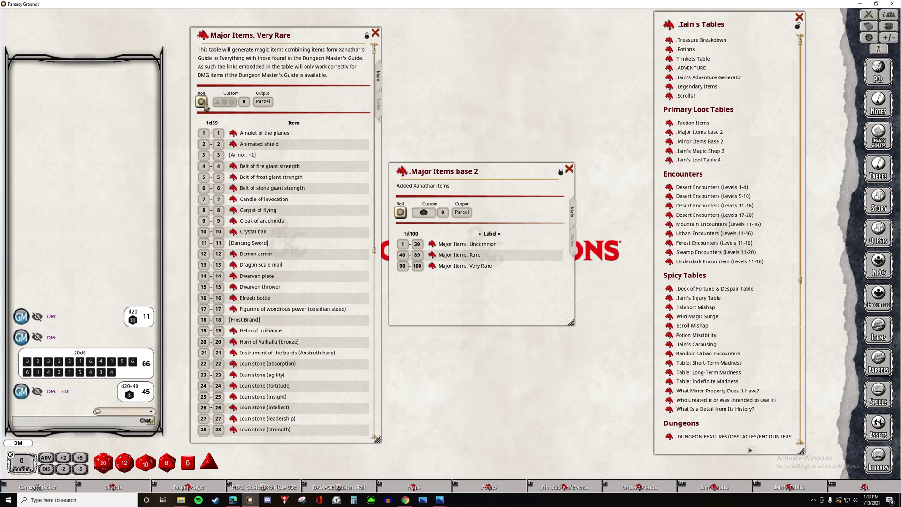
- Roll the Very Rare table and read the Rod of the Pact Keeper, +3, then close everything
click(201, 102)
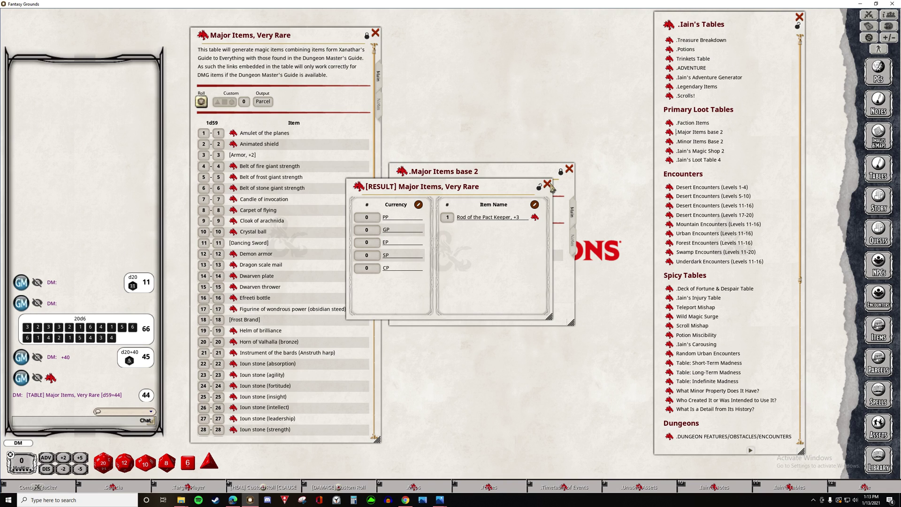
click(537, 218)
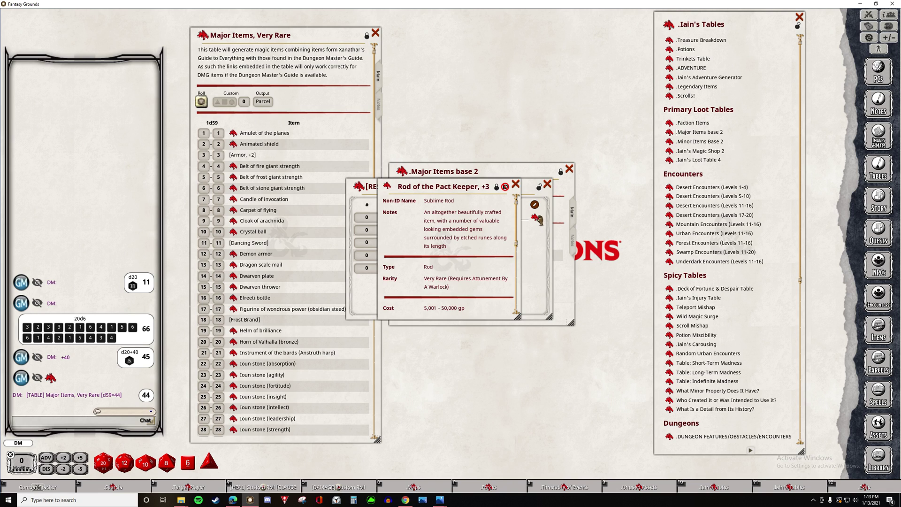
drag(522, 318, 600, 447)
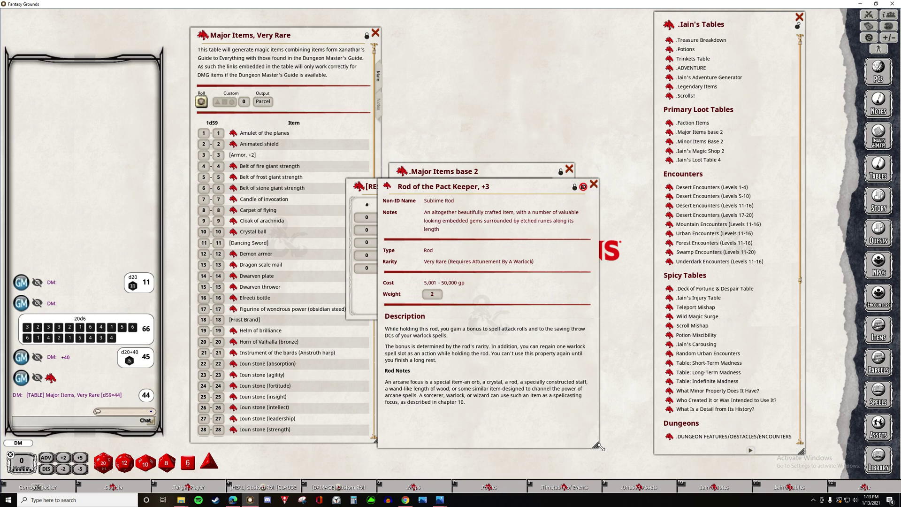
click(594, 184)
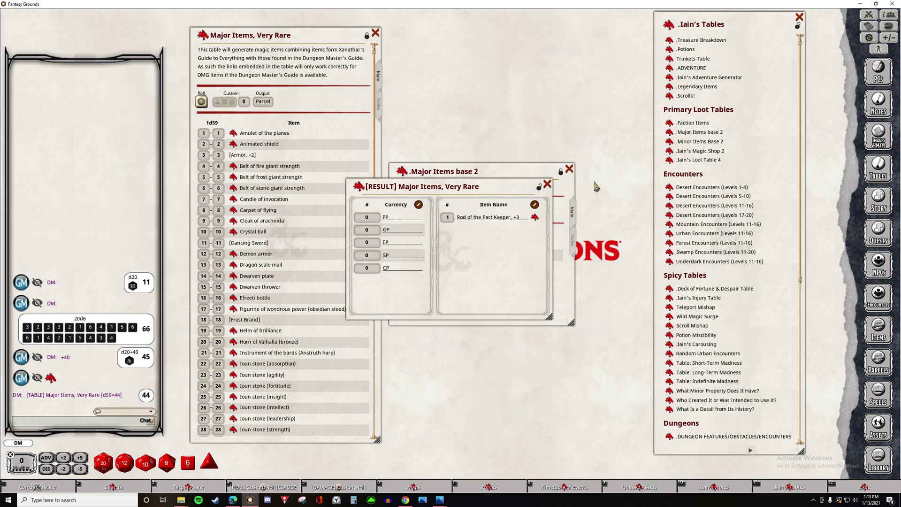
click(547, 184)
click(375, 32)
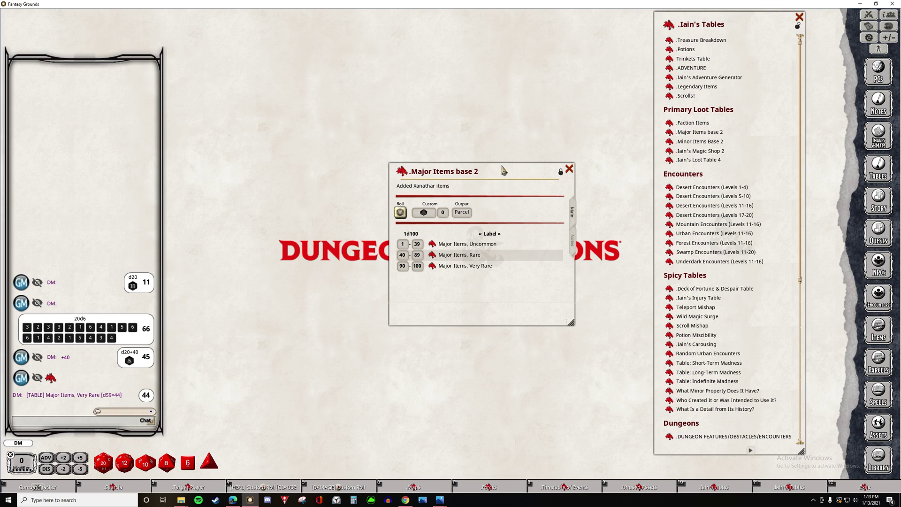
- Roll Loot Table 4 for 140 PP and four magic items, then close the result
drag(471, 178, 278, 59)
click(671, 162)
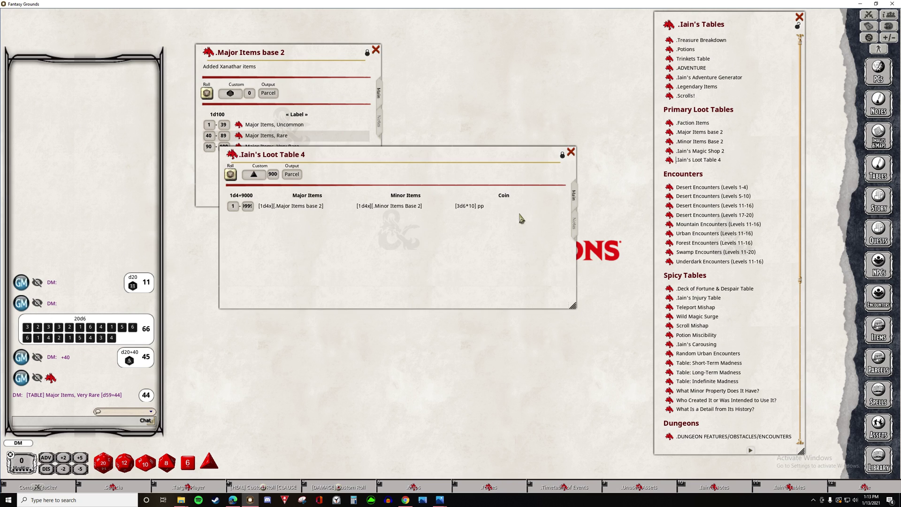
drag(472, 151, 455, 230)
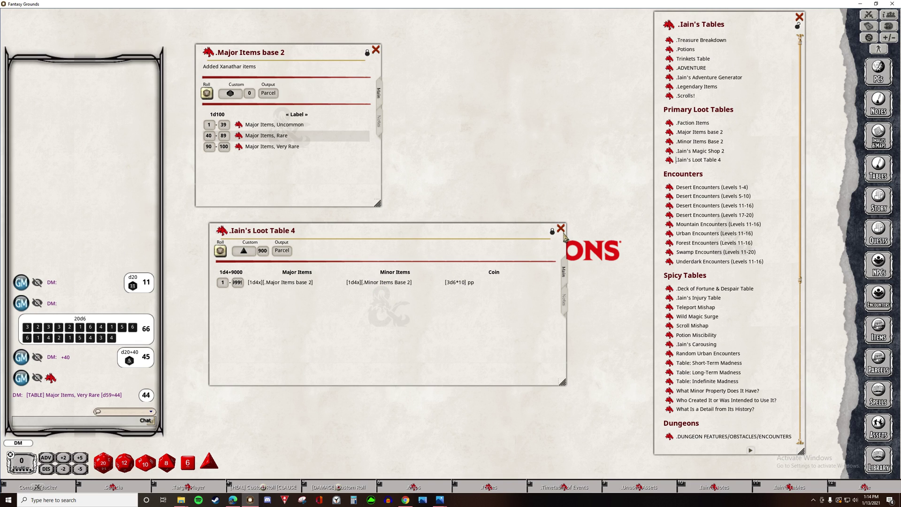
click(377, 52)
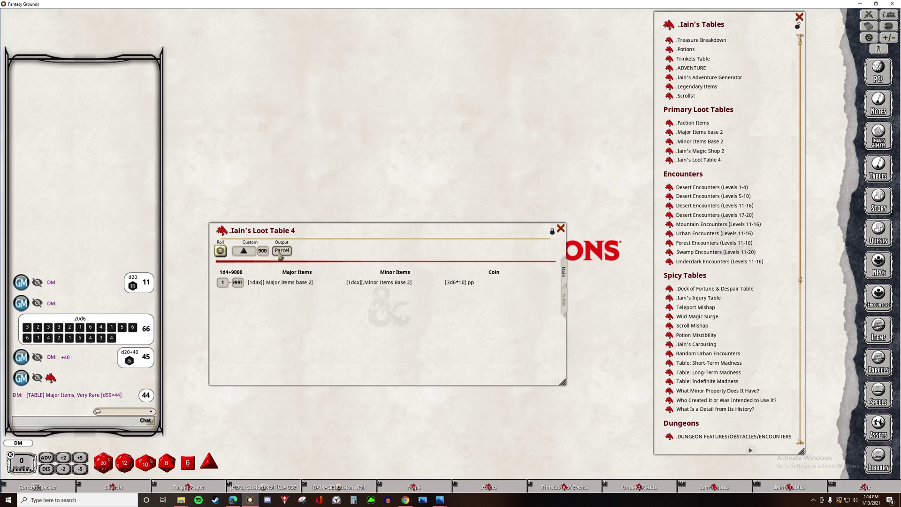
click(221, 250)
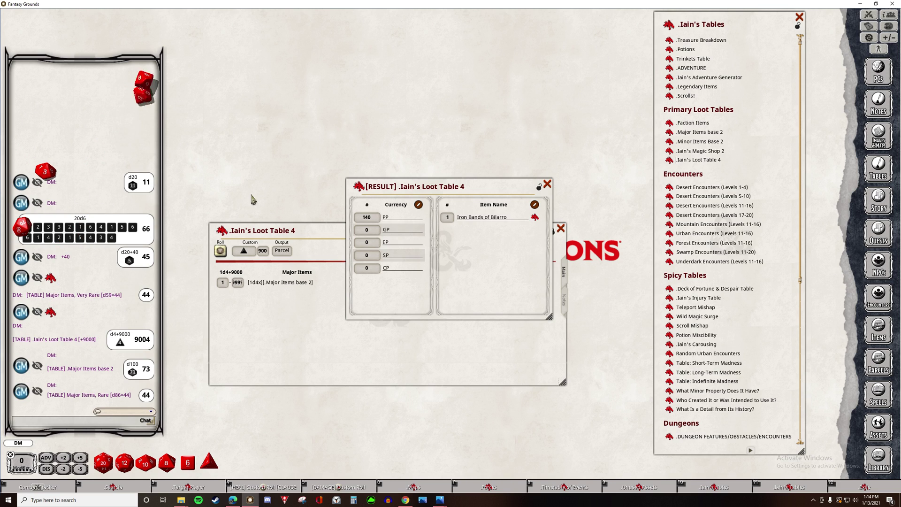
drag(553, 319, 609, 437)
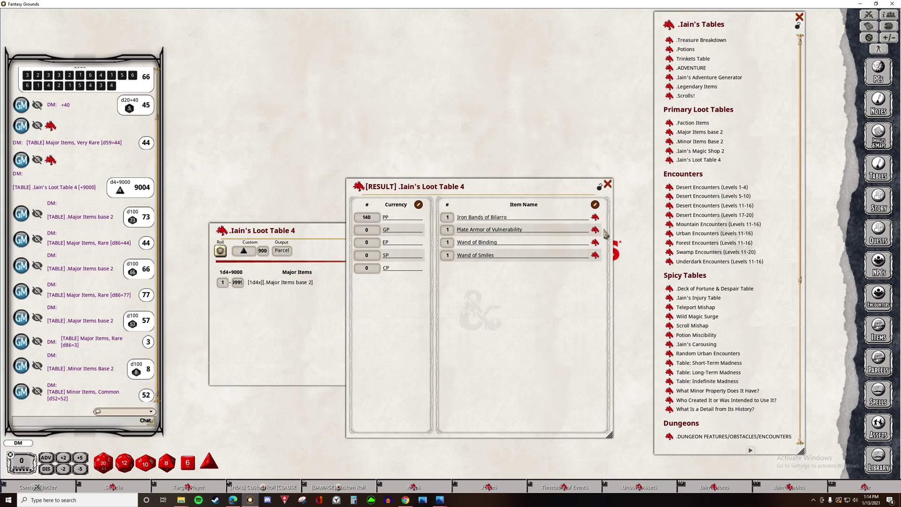
key(Escape)
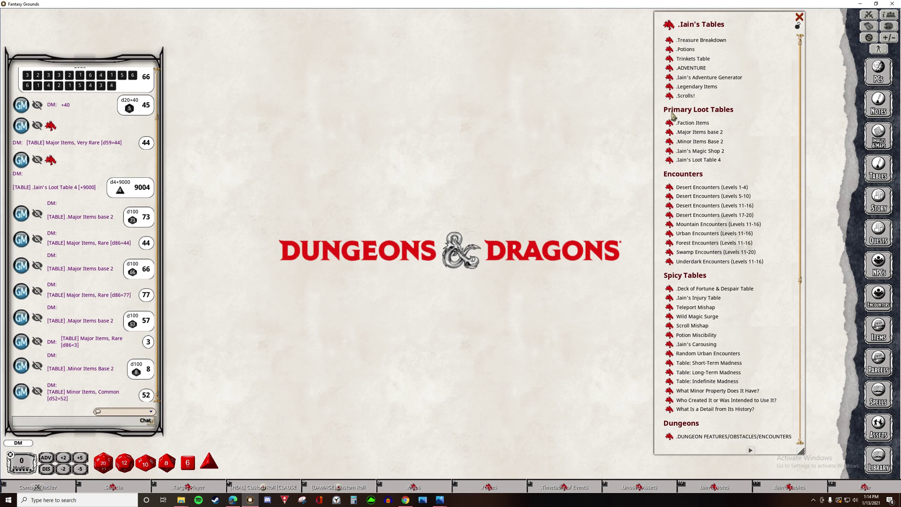
- Roll Swamp Encounters (Levels 11-20) to chat and generate 5 Green Hags worth 3500 XP
click(673, 253)
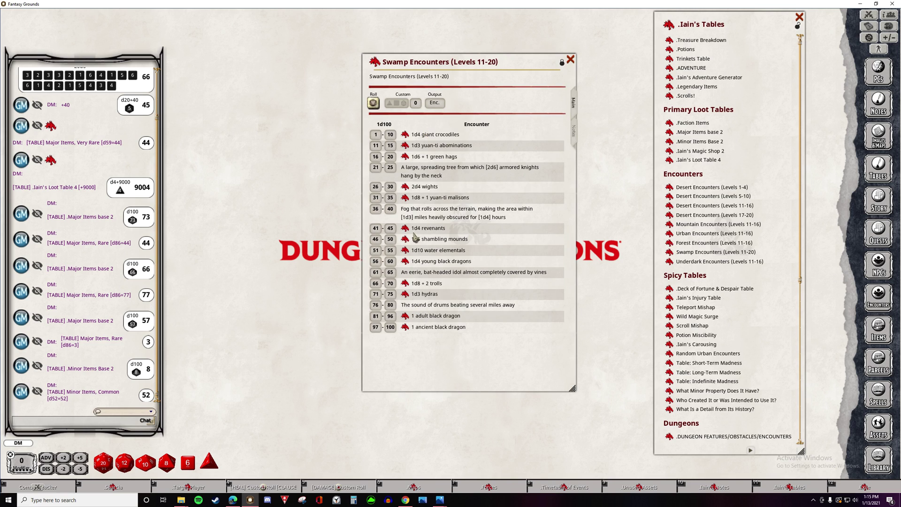
click(375, 103)
click(375, 103)
click(435, 102)
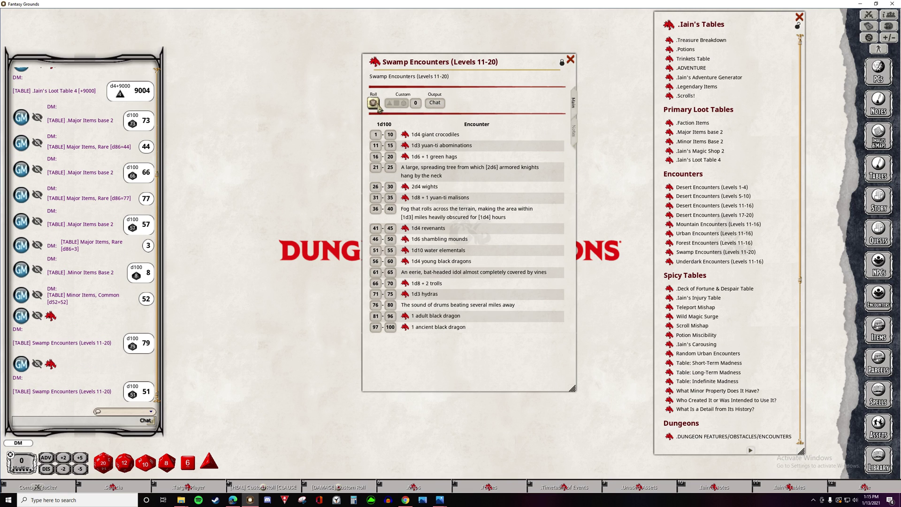
click(374, 103)
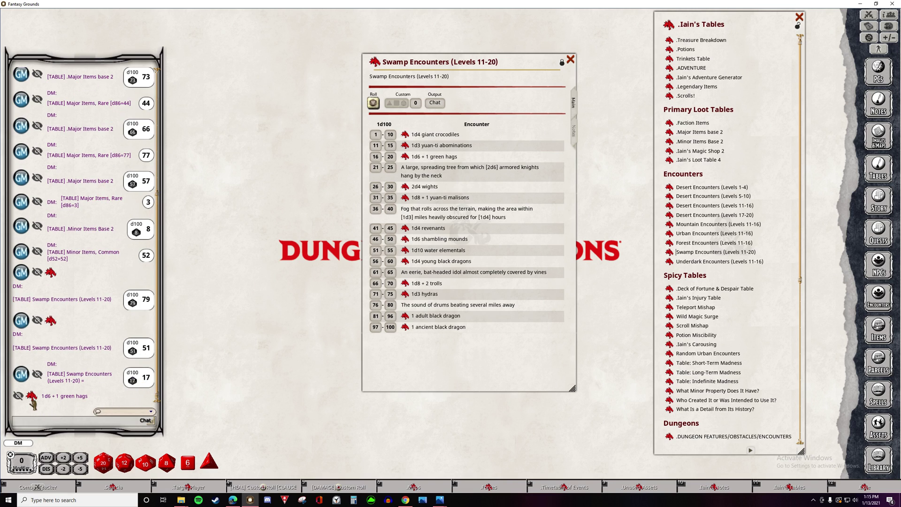
click(33, 397)
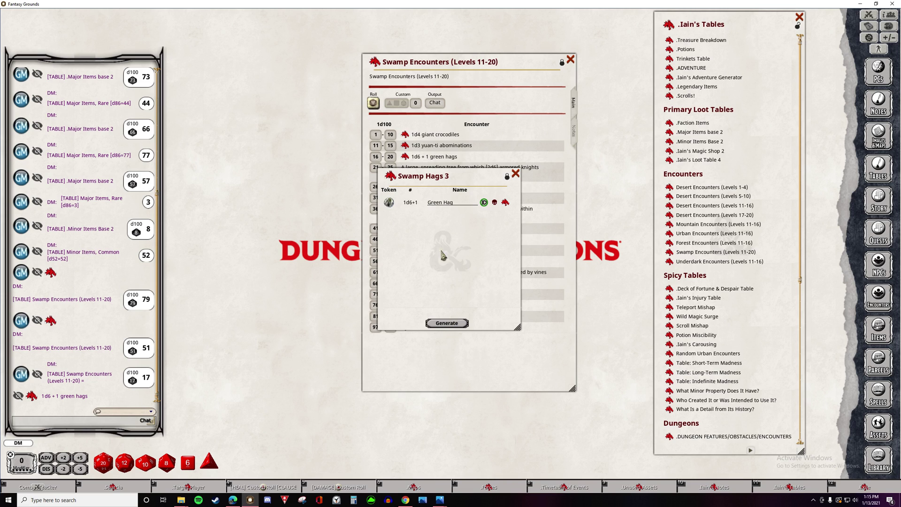
click(447, 324)
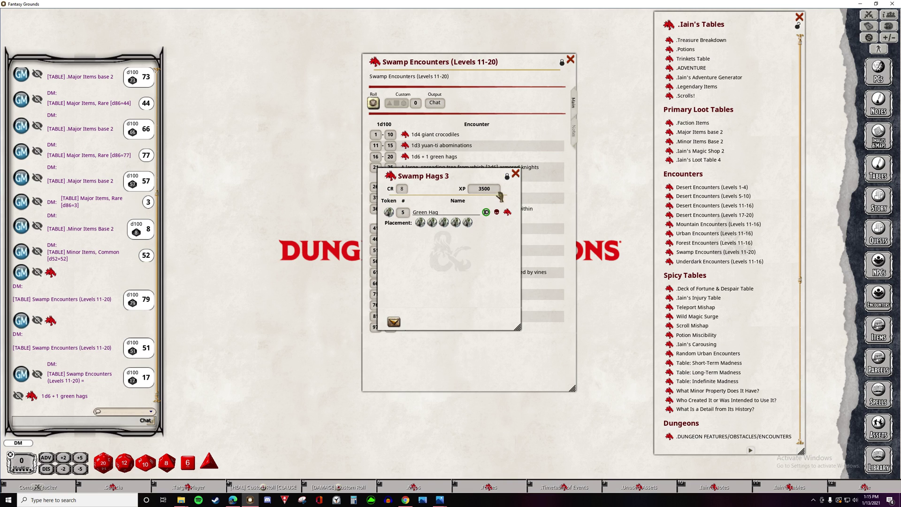
click(515, 175)
click(570, 60)
- Enlarge the Wild Magic Surge table and roll on it once
scroll(690, 218, down, 2)
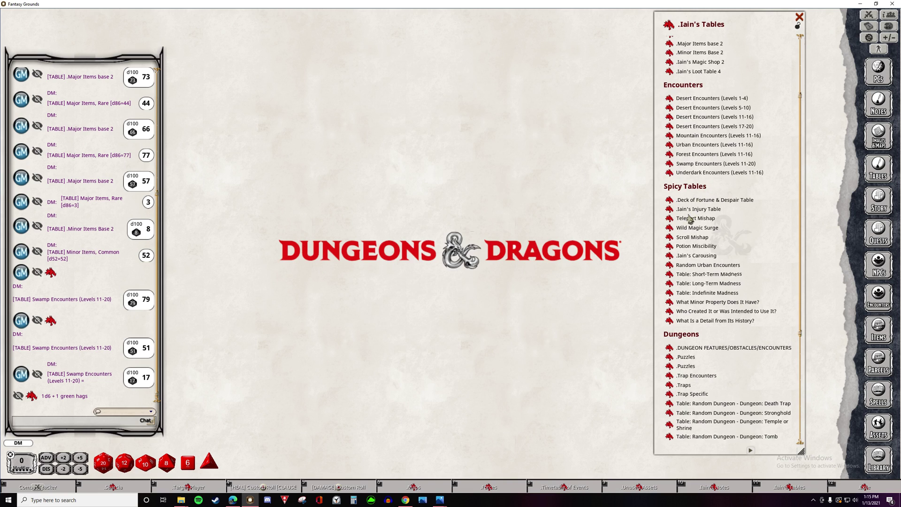
click(672, 232)
drag(502, 177, 425, 24)
drag(462, 186, 510, 379)
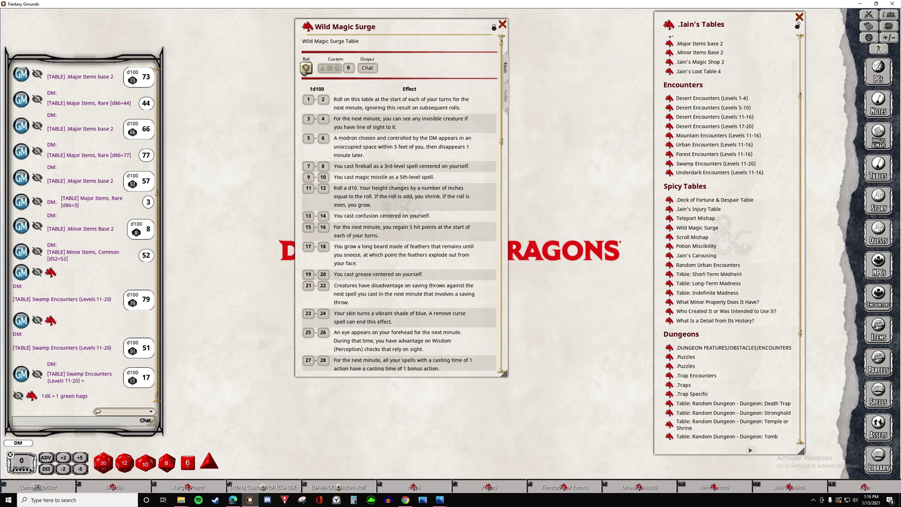
click(306, 69)
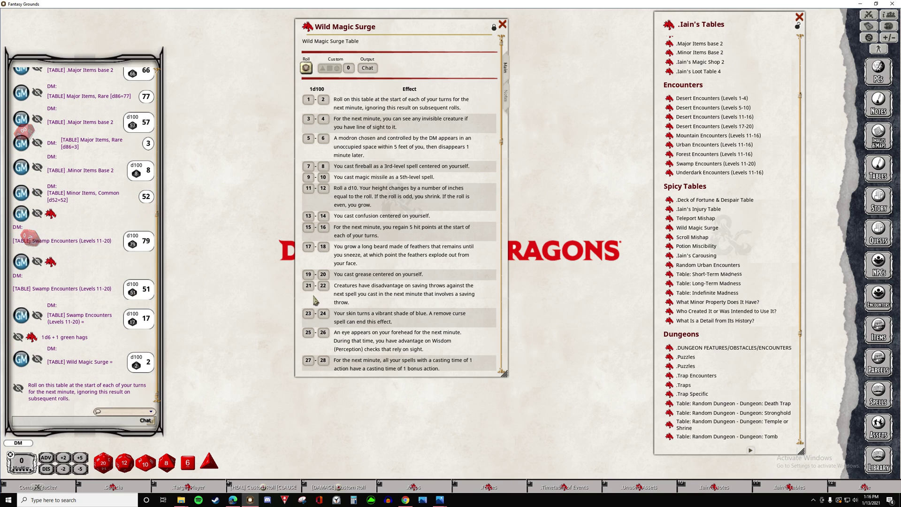
- Roll Random Dungeon - Dungeon: Stronghold, getting 3, an armory with ballistas, then close it
click(502, 24)
scroll(713, 257, down, 4)
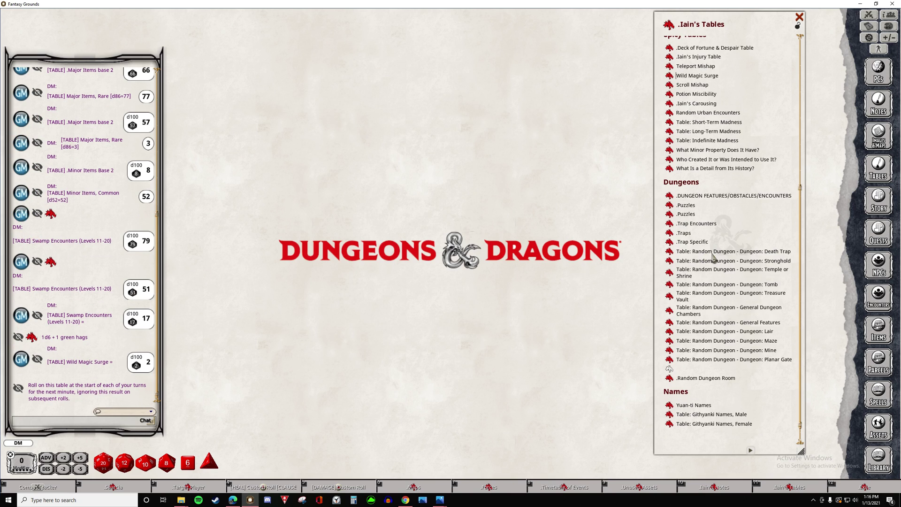
click(674, 264)
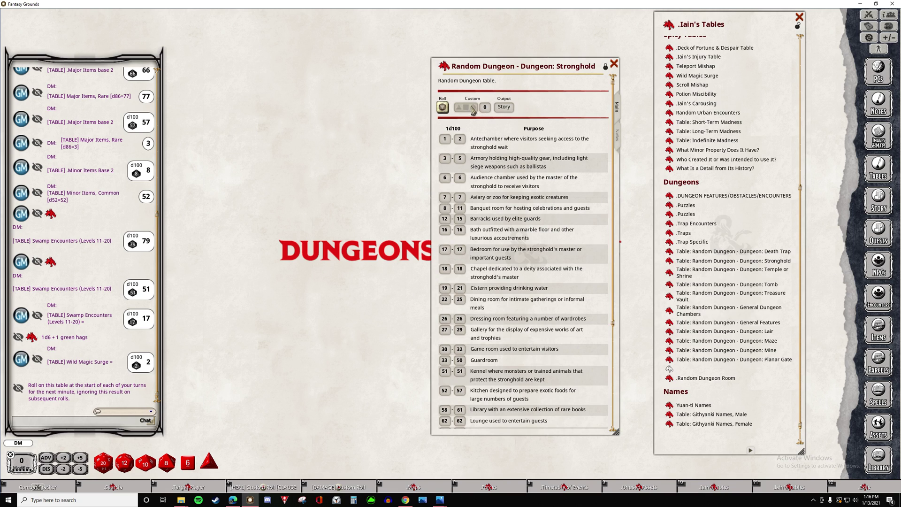
click(443, 107)
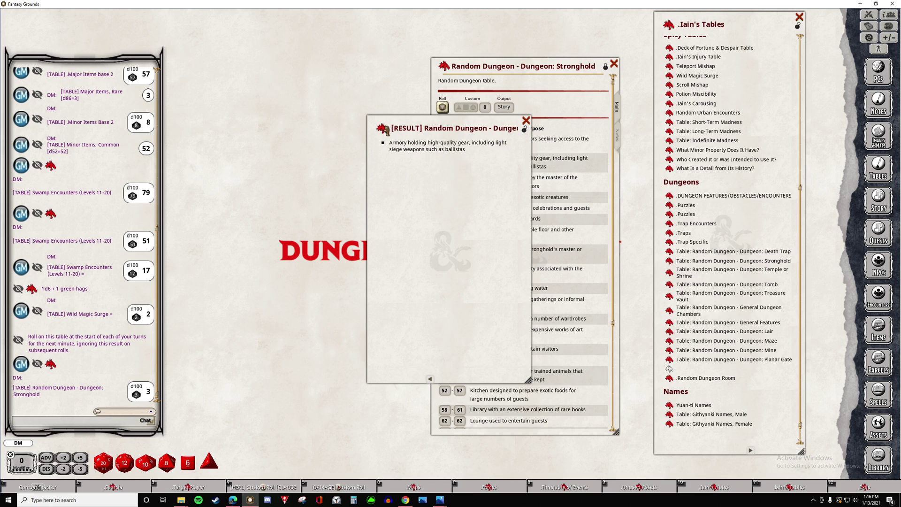
click(527, 120)
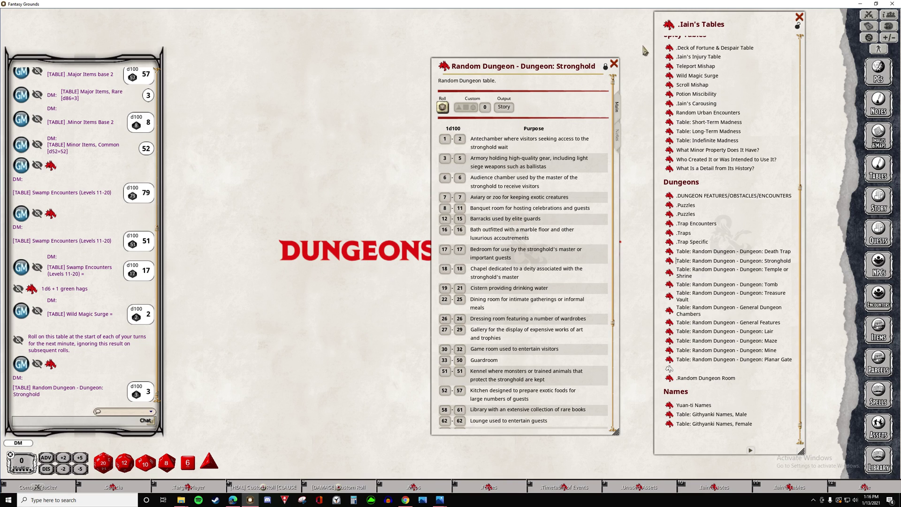
click(615, 64)
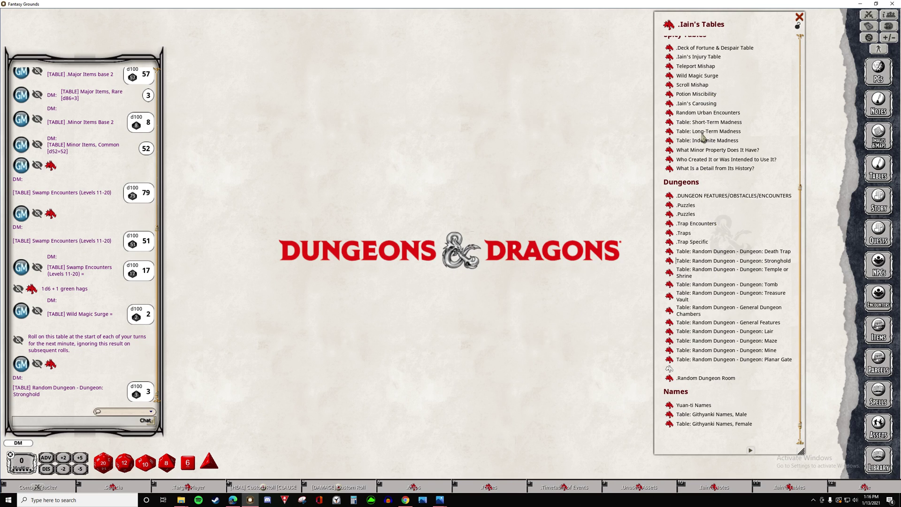
- Filter the Encounters list's Group to Chapter 39, after briefly trying Volos Guide to Monsters
click(800, 18)
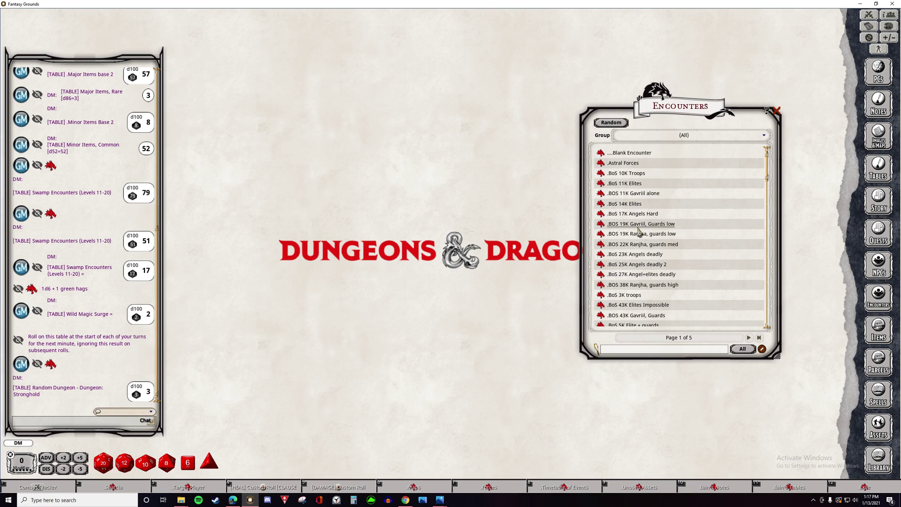
scroll(648, 281, down, 10)
scroll(634, 277, down, 10)
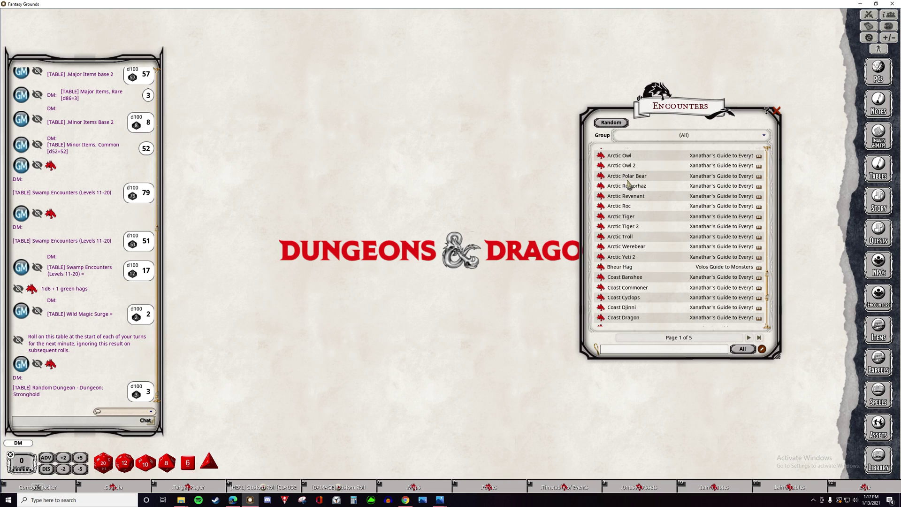
click(685, 138)
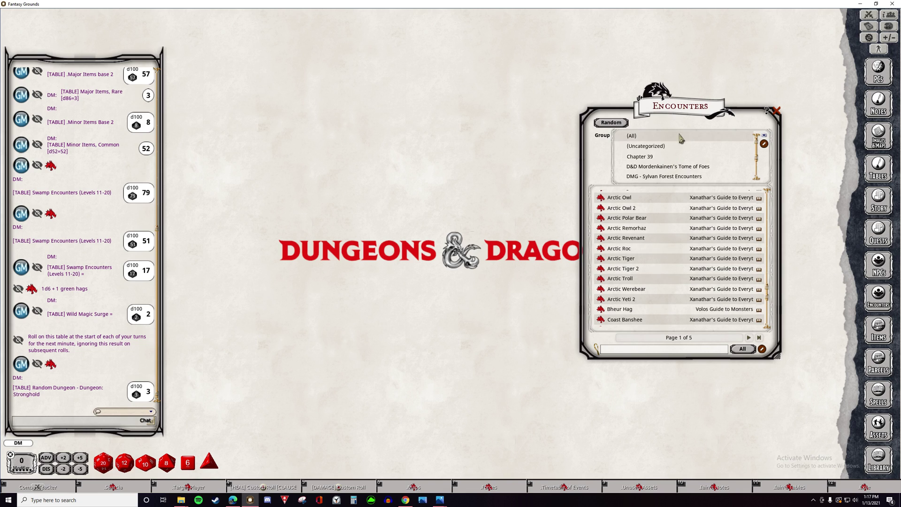
scroll(674, 158, down, 3)
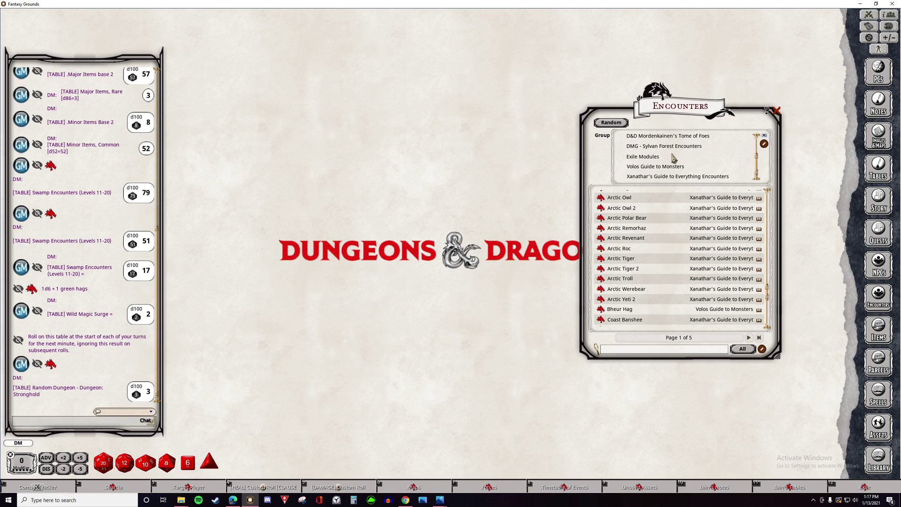
scroll(691, 172, up, 3)
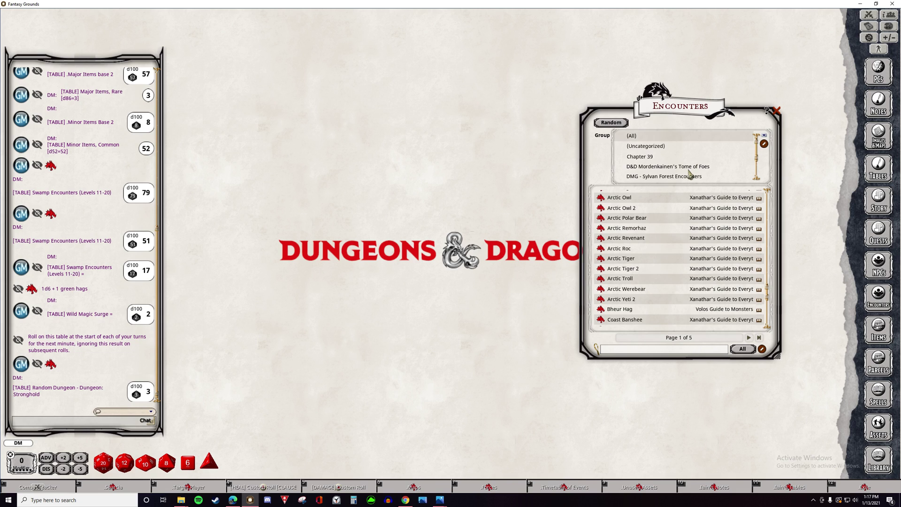
scroll(667, 169, down, 2)
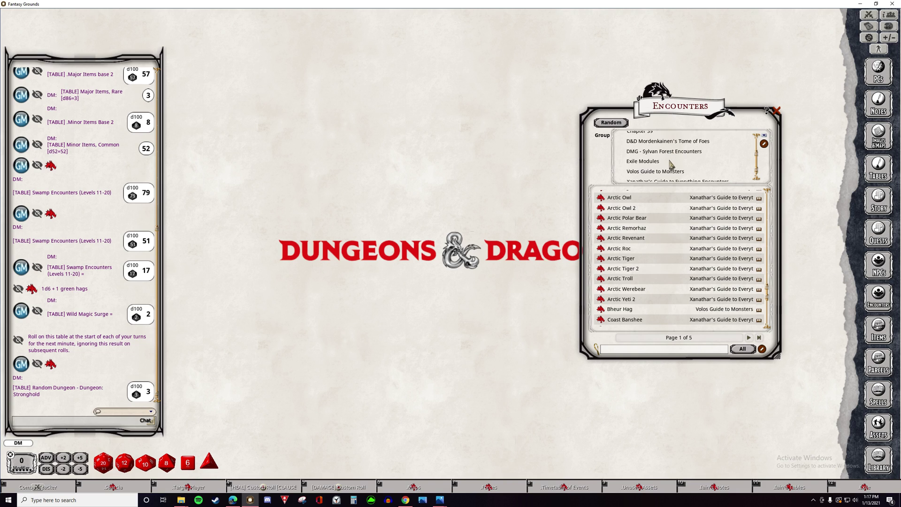
click(662, 175)
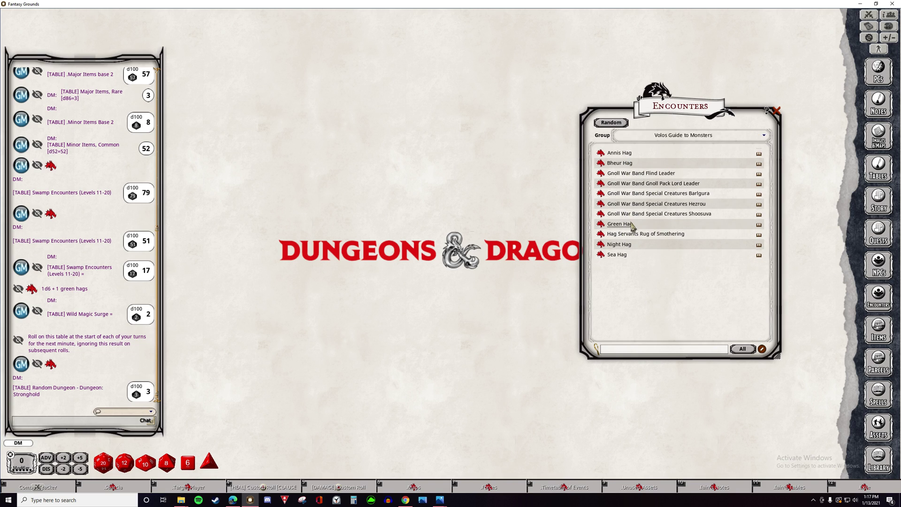
click(682, 136)
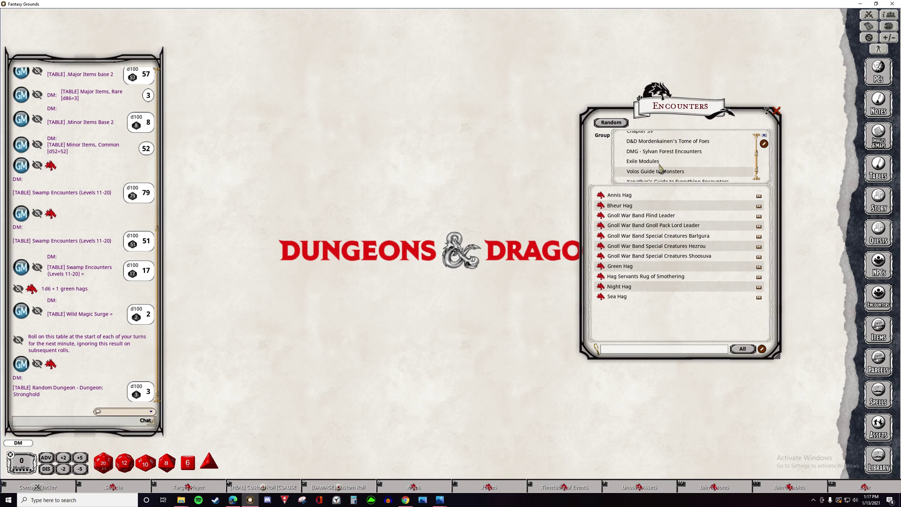
scroll(661, 168, up, 2)
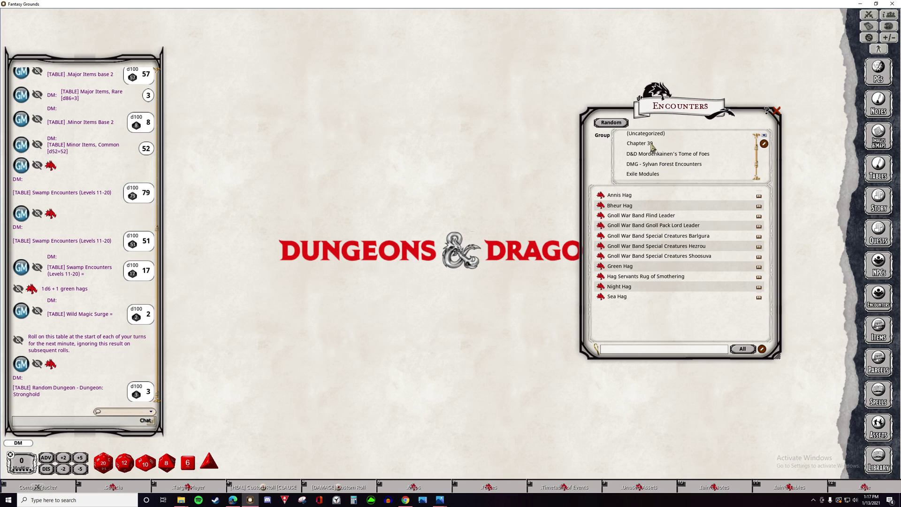
click(640, 143)
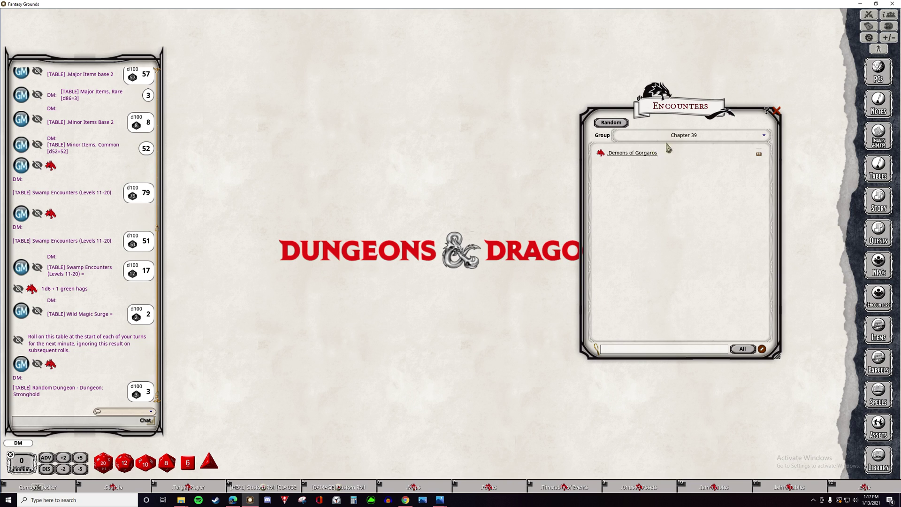
- Inspect the Bone Devil's stats, Other-tab lore and artwork from Demons of Gorgaros, then close both
click(646, 159)
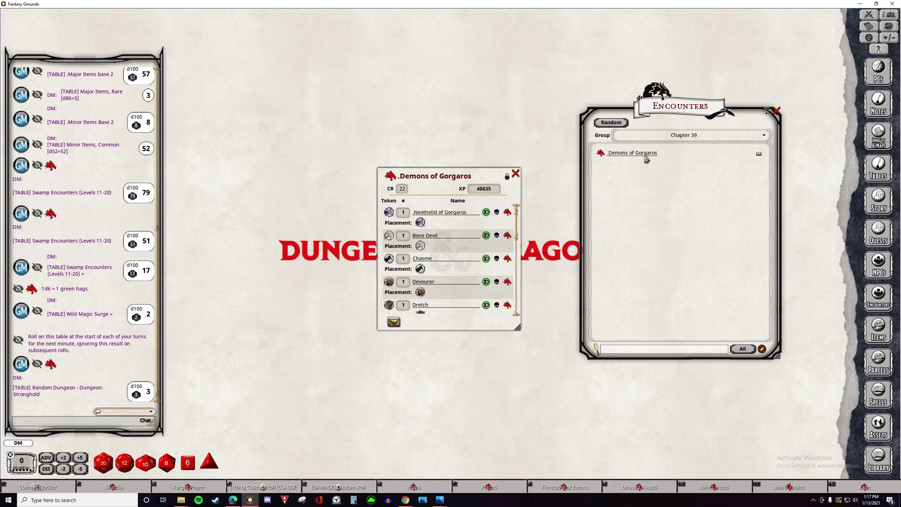
double_click(529, 342)
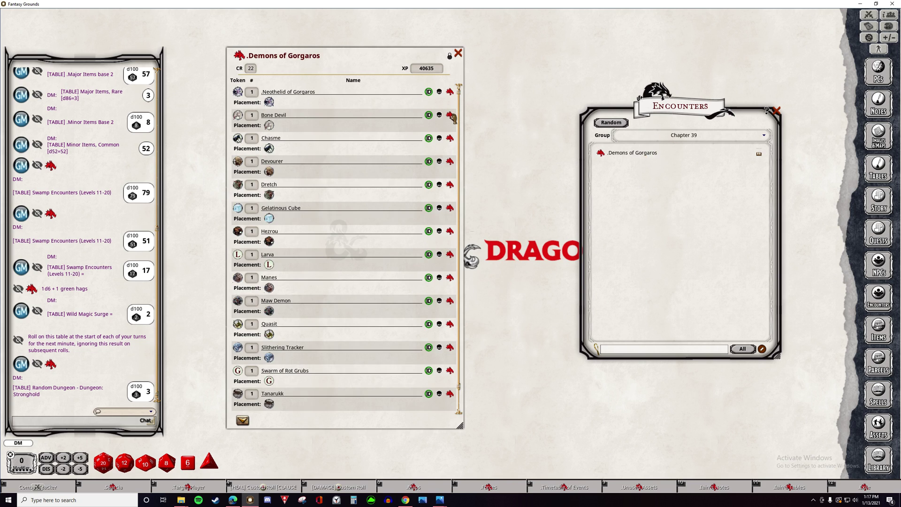
click(451, 115)
drag(464, 150, 399, 100)
drag(479, 314, 605, 467)
scroll(373, 361, down, 1)
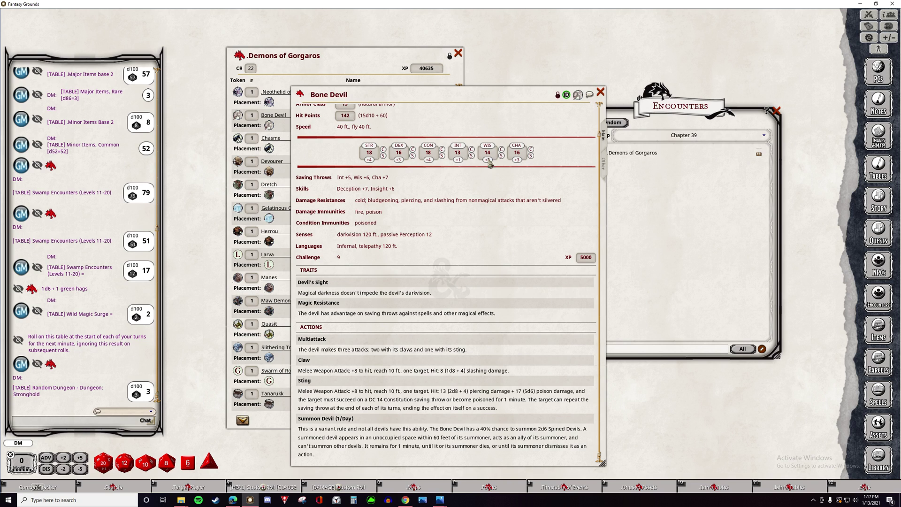
click(605, 163)
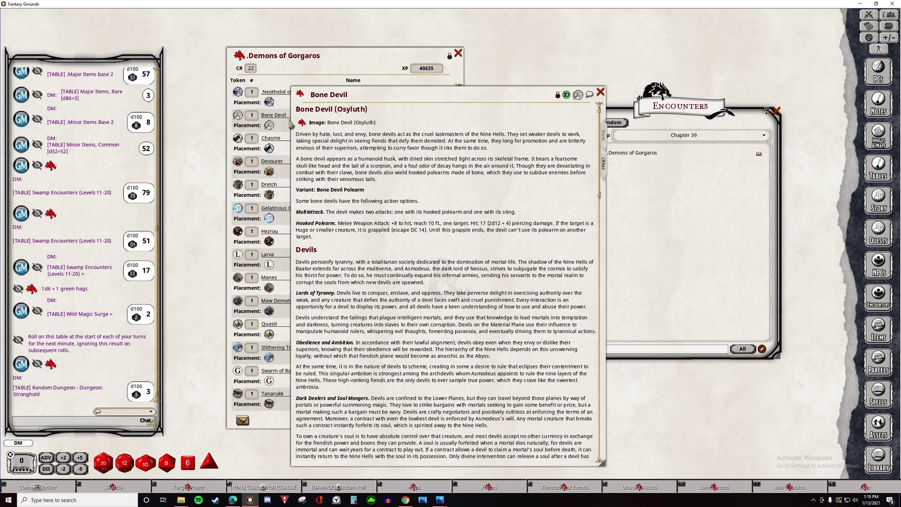
click(303, 123)
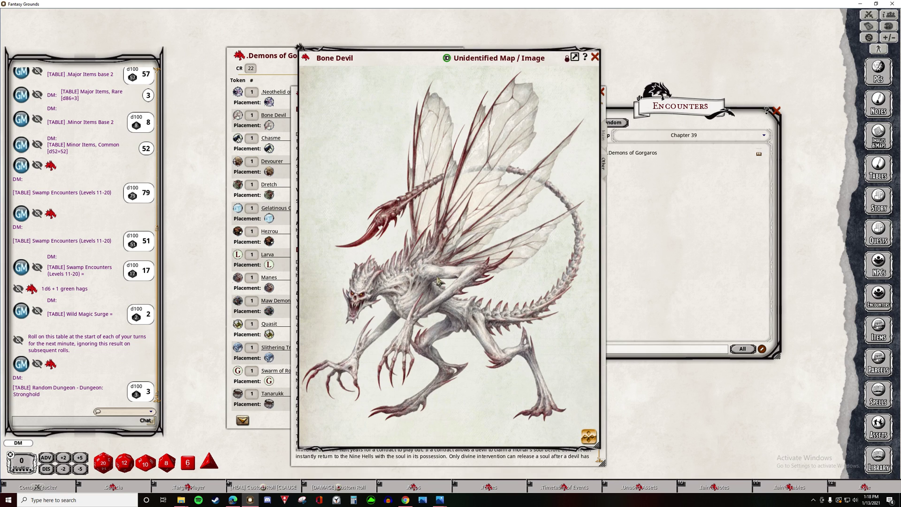
click(595, 57)
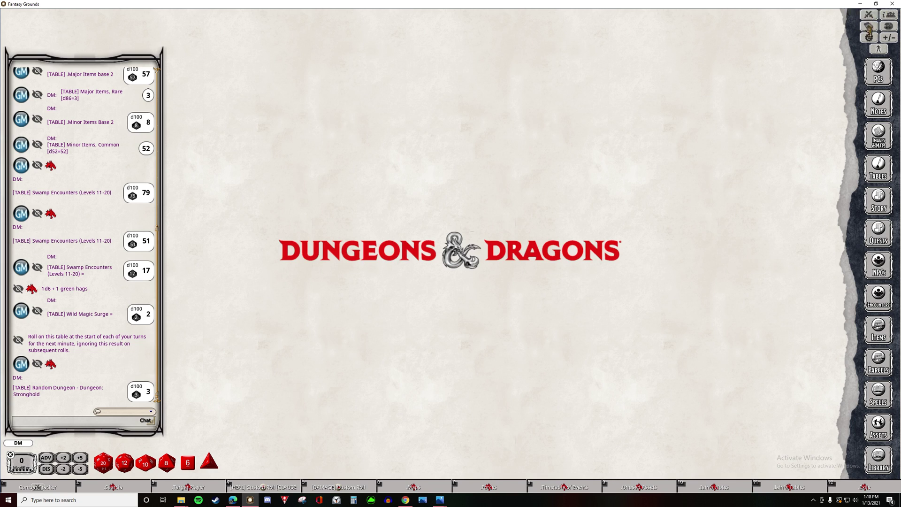
- Roll a DC 19 party Wisdom check, then open Treasure Hoard: Challenge 17+ from Inventory
click(891, 15)
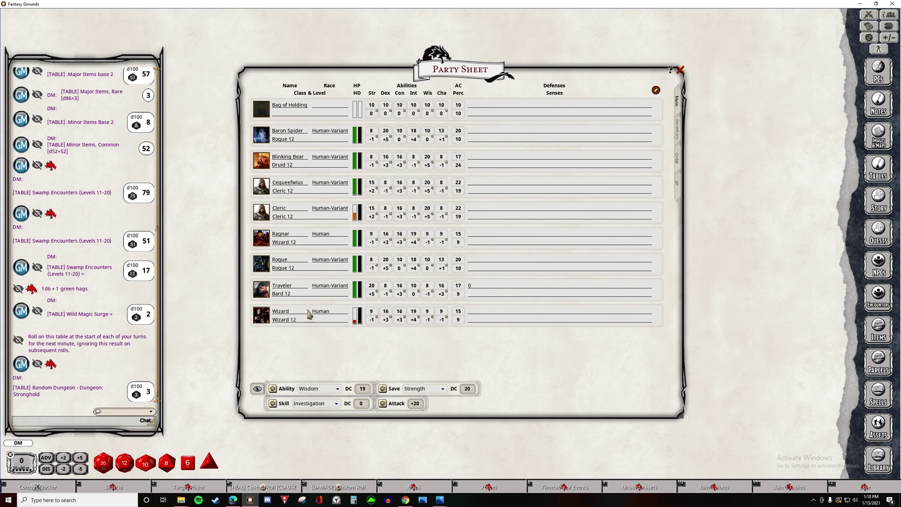
click(273, 389)
click(679, 131)
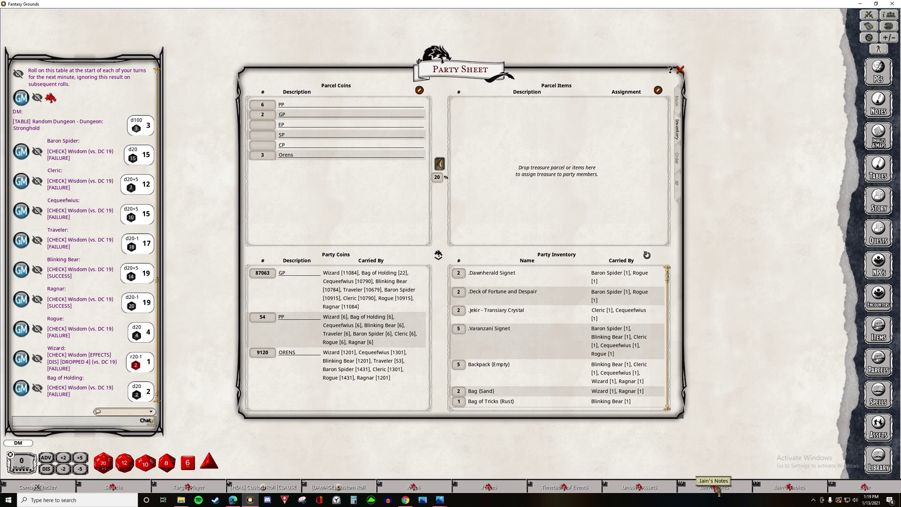
click(715, 488)
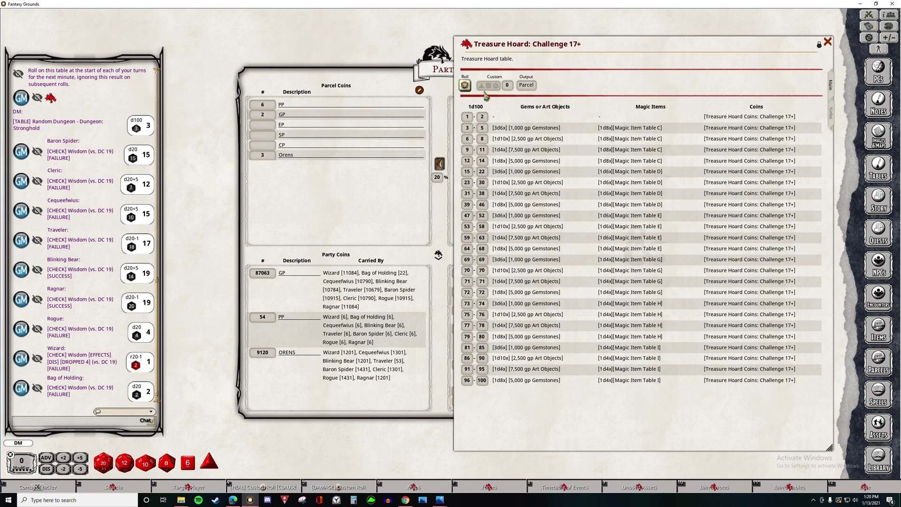
- Roll Treasure Hoard: Challenge 17+ for 25000 PP, 38000 GP and ten items, and enlarge the result
click(465, 86)
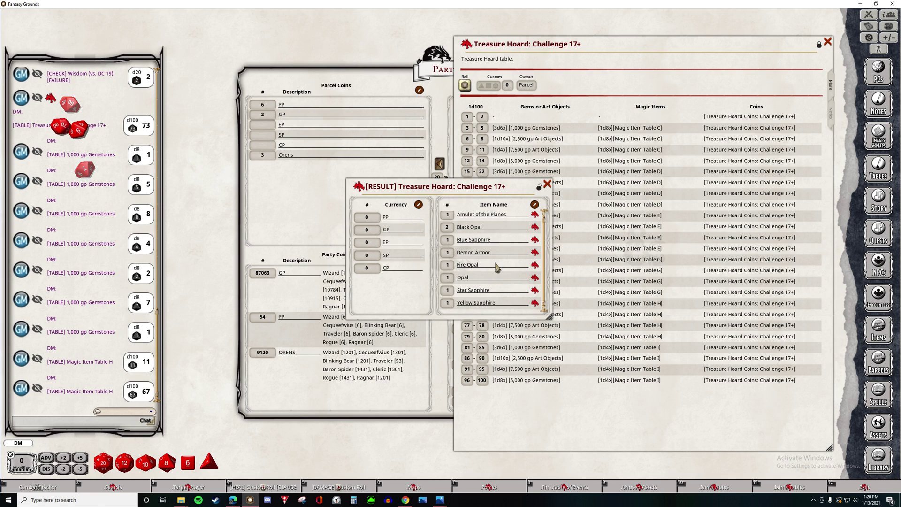
drag(547, 323, 674, 445)
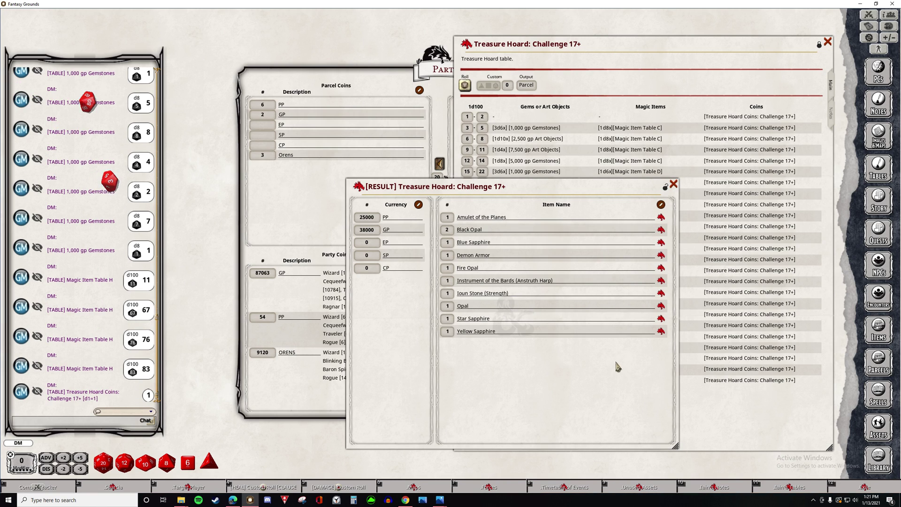
- Change the rolled coins to 20 PP and 100 GP and drop the ten items into Parcel Items
click(829, 41)
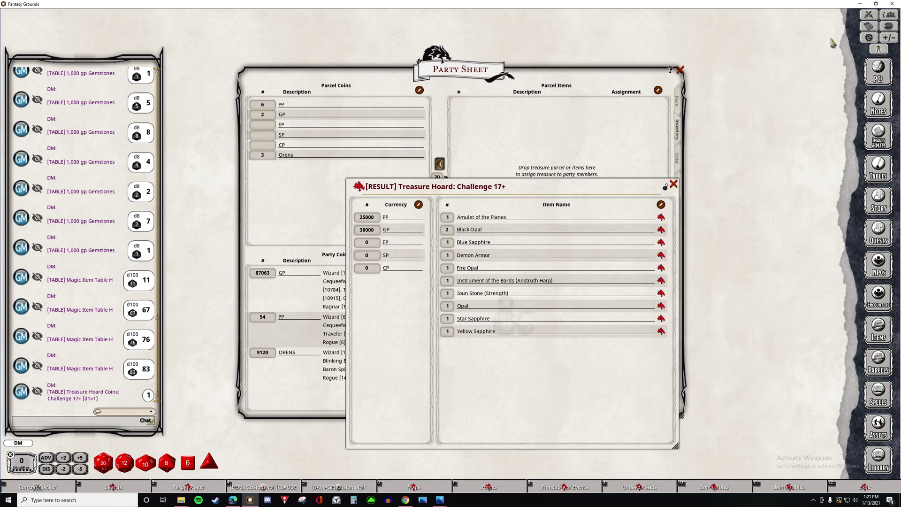
click(516, 187)
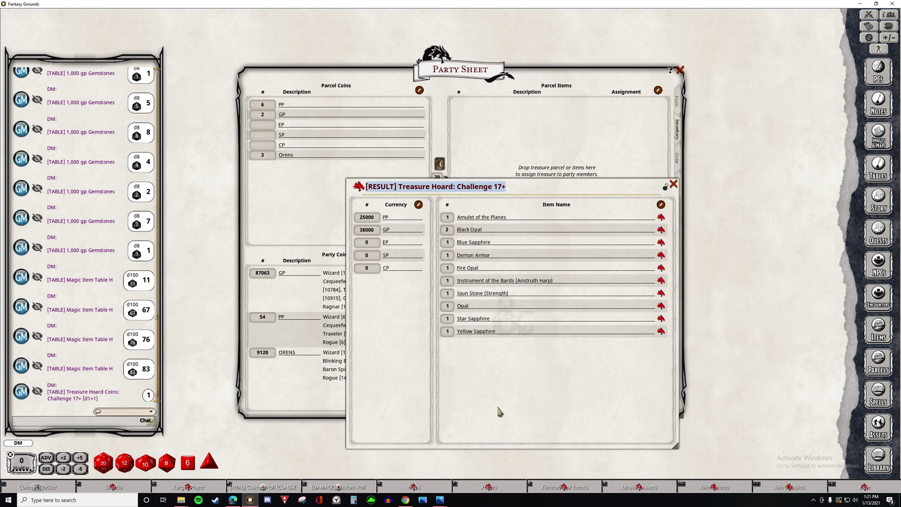
drag(484, 408, 167, 333)
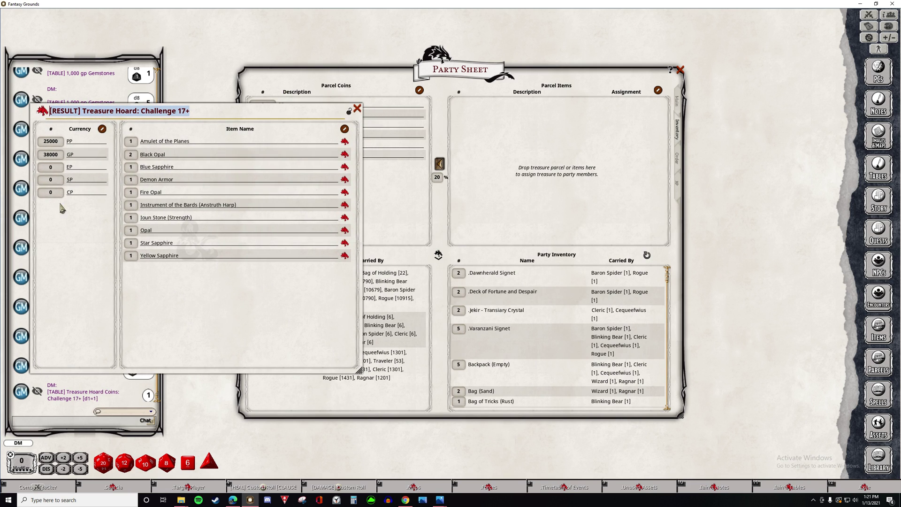
click(60, 156)
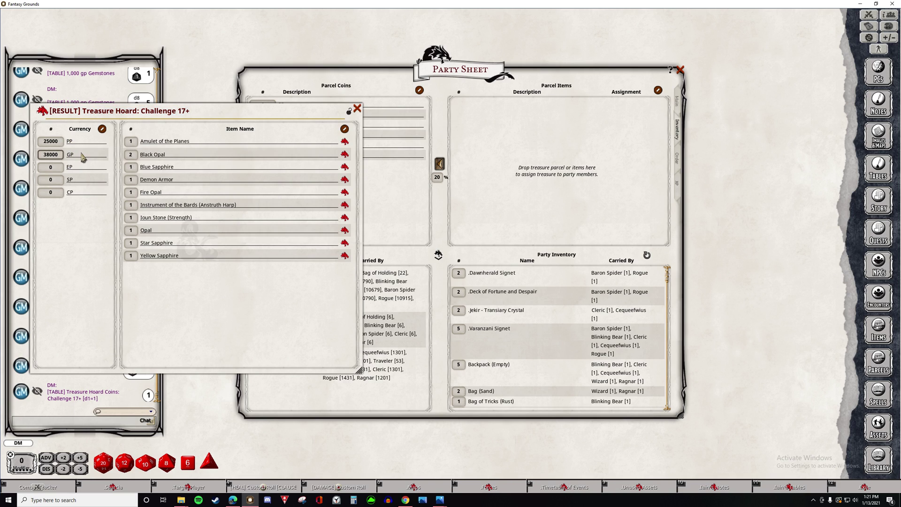
text(0)
click(51, 141)
text(020)
click(57, 158)
text(100)
drag(541, 162, 569, 158)
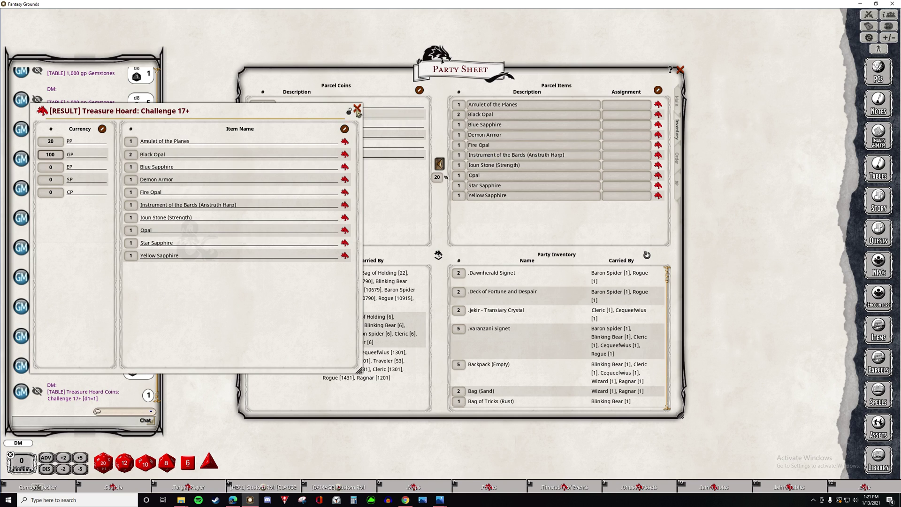
- Raise the parcel to 26 PP and assign the Demon Armor to the Rogue
click(358, 110)
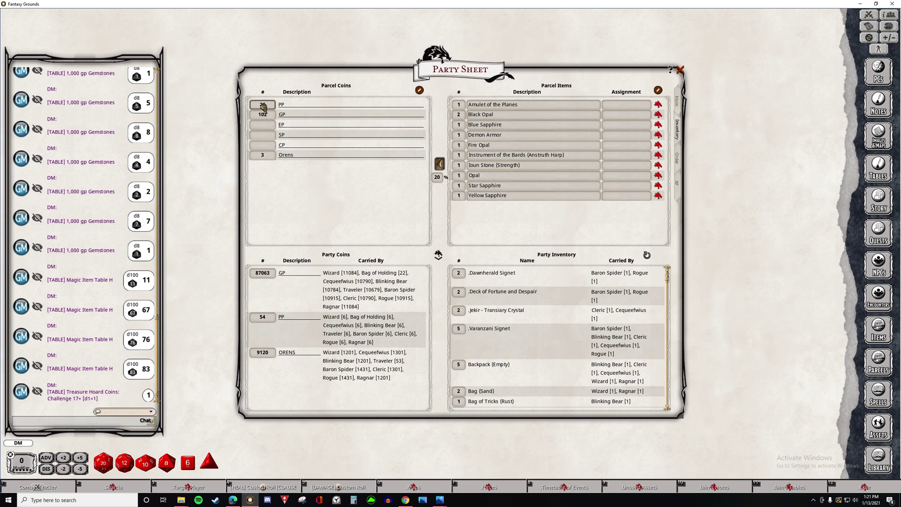
mouse_move(264, 106)
mouse_down()
mouse_move(263, 125)
mouse_move(263, 98)
mouse_move(268, 108)
mouse_up()
click(616, 137)
text(Rogue)
key(Return)
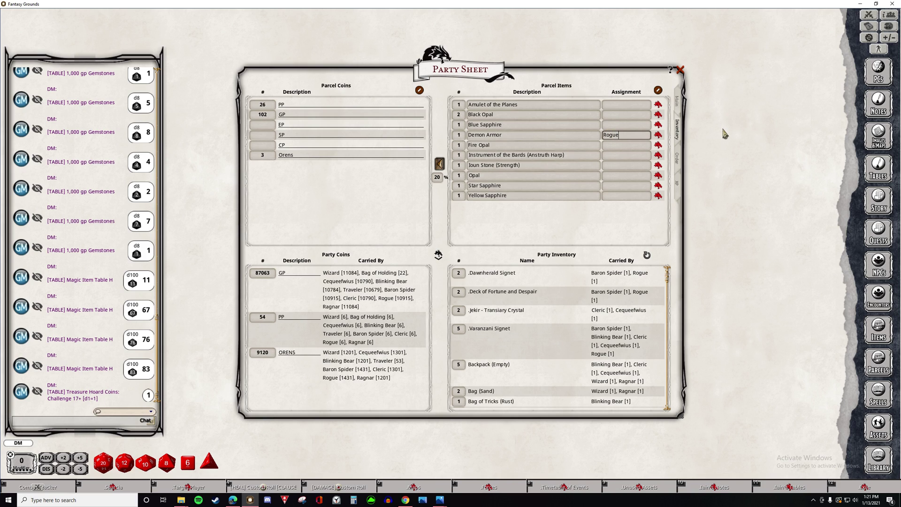
- Assign the Ioun Stone (Strength) to the Wizard and distribute items and coins, 2 PP and 11 GP each
click(617, 168)
text(Wizard)
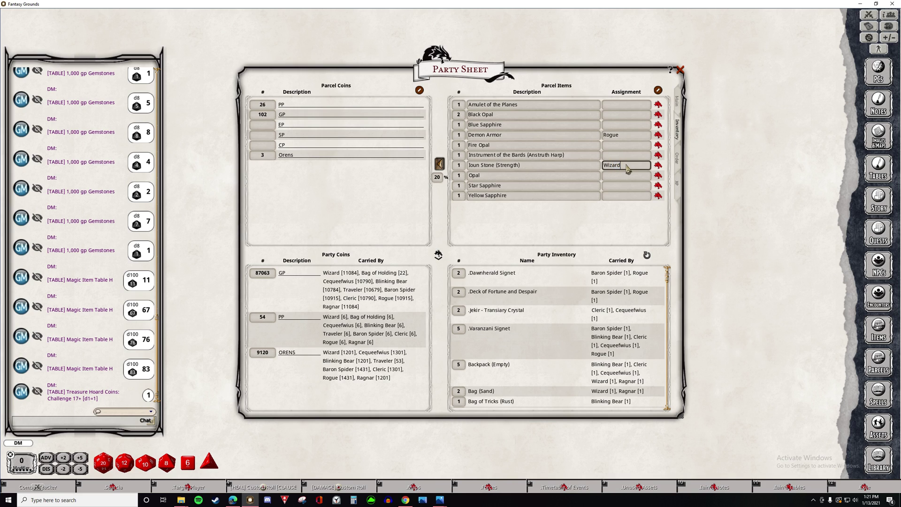
key(Return)
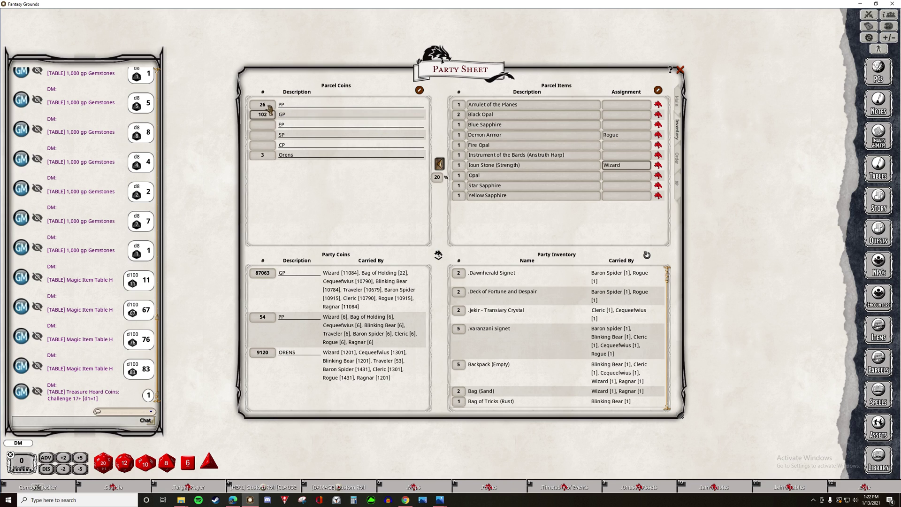
click(439, 256)
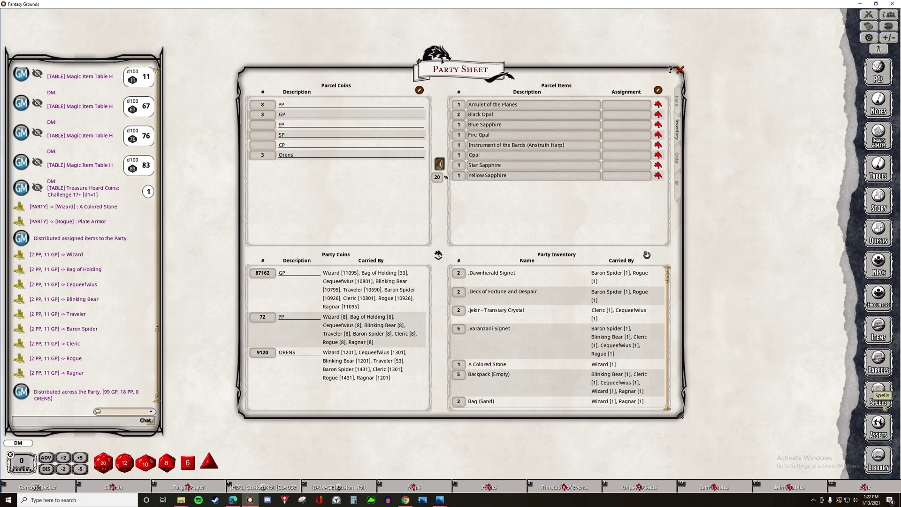
click(679, 102)
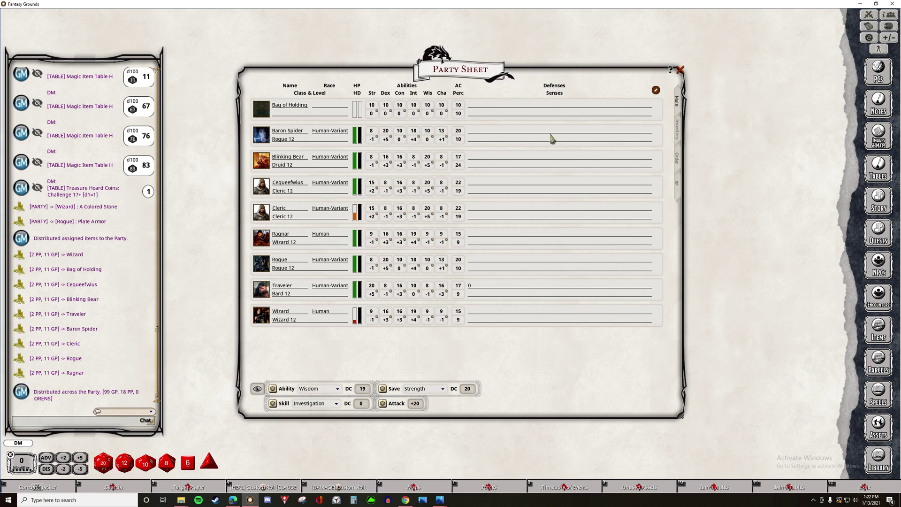
click(262, 263)
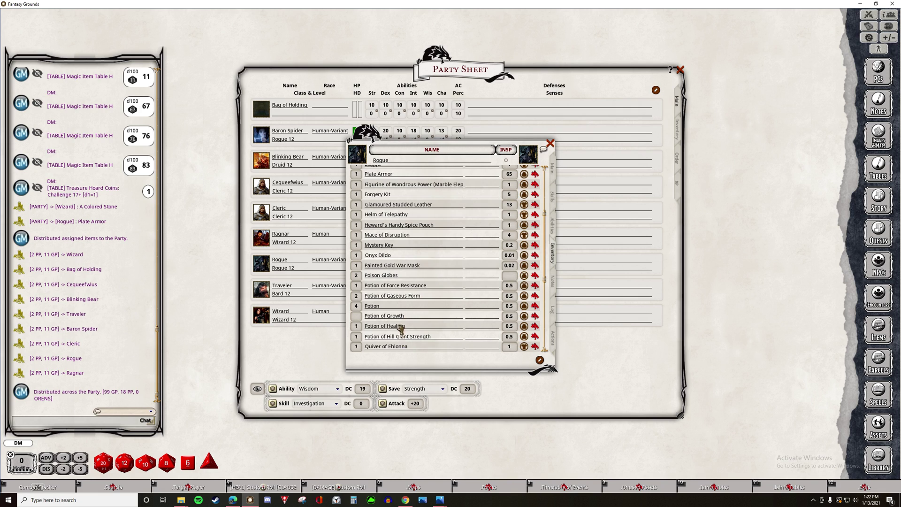
scroll(407, 278, up, 2)
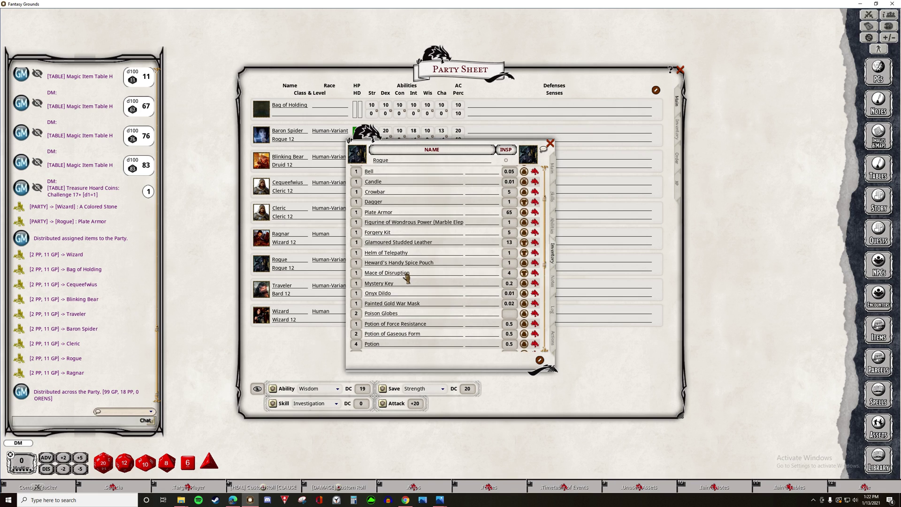
click(534, 212)
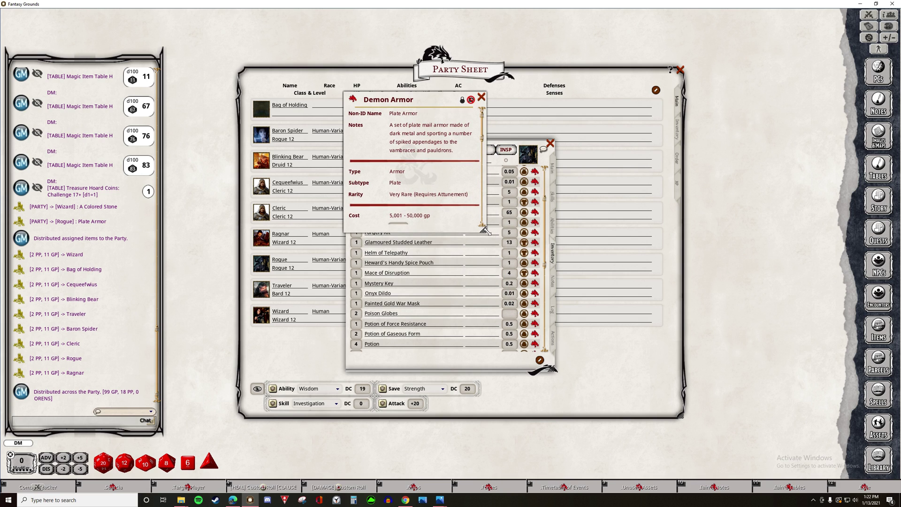
drag(485, 230, 677, 462)
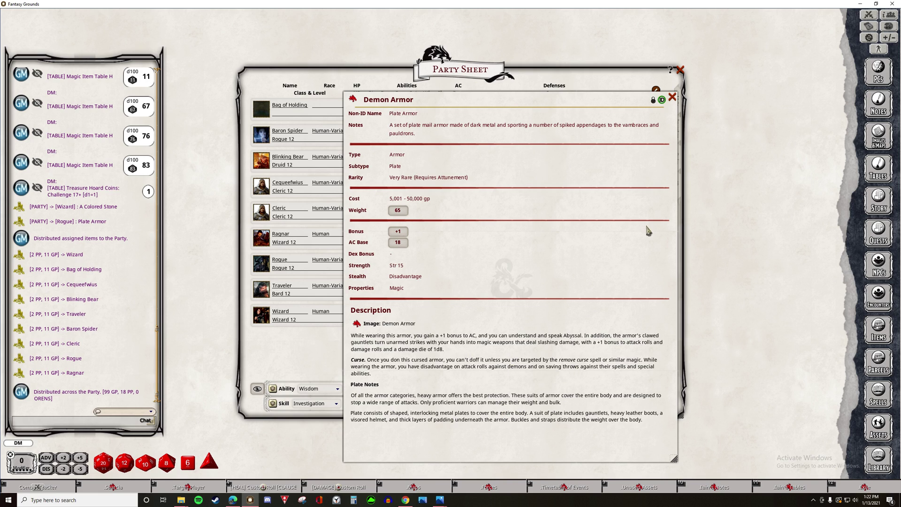
click(672, 97)
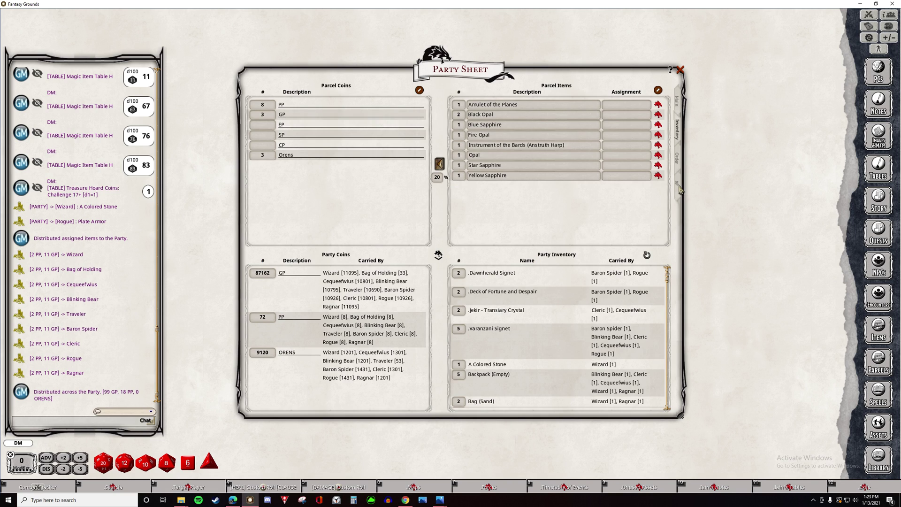
- Show the Party Sheet's XP page: each member at 35/50 XP, with a 75 XP Level Up quest
click(678, 188)
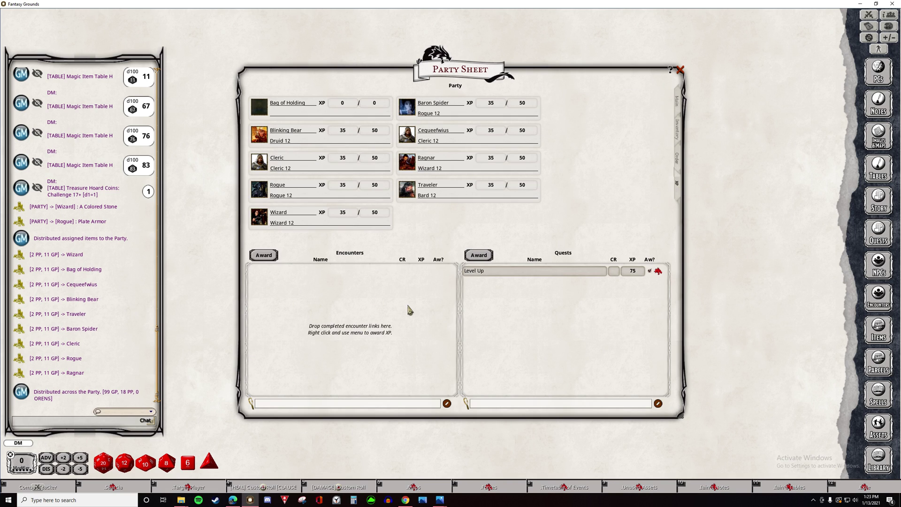